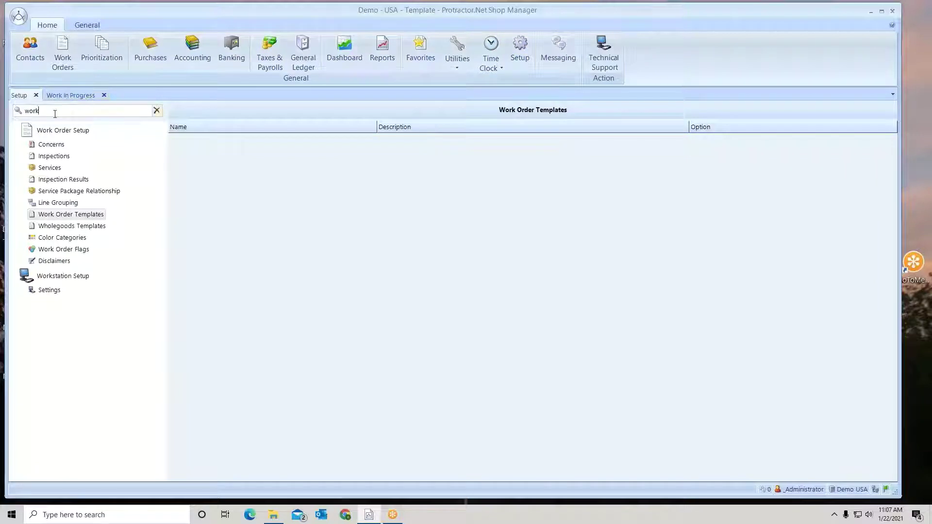
# - Start a new work order template named LOF with the option set to Work Order Wizard
pyautogui.moveTo(55, 111); pyautogui.dragTo(20, 115)
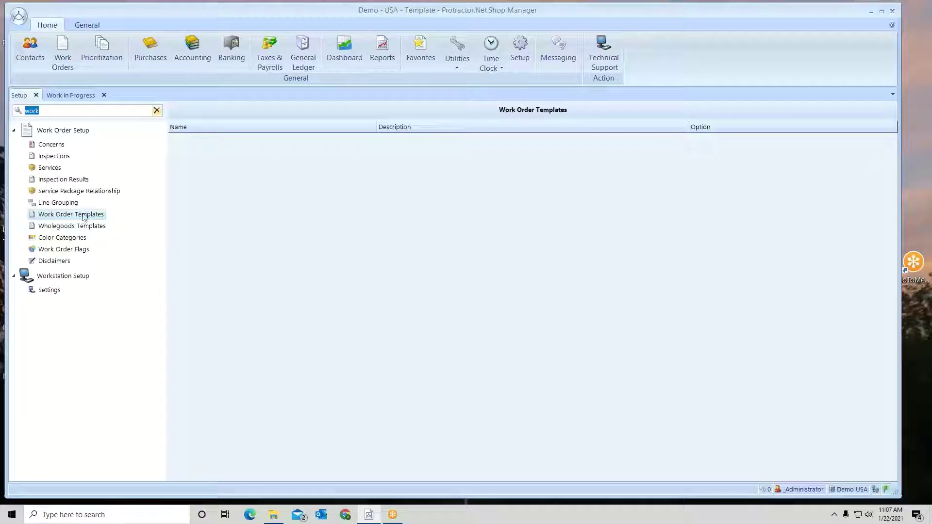
pyautogui.click(87, 24)
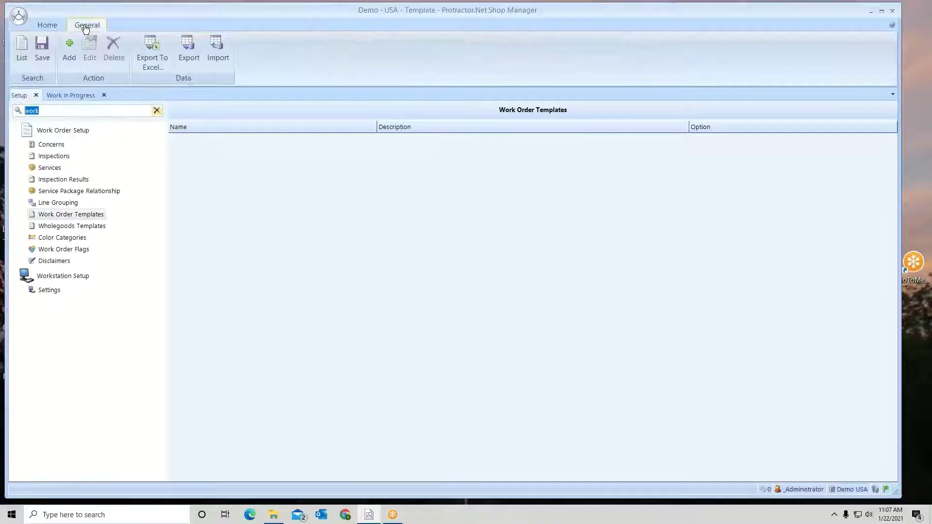
pyautogui.click(68, 50)
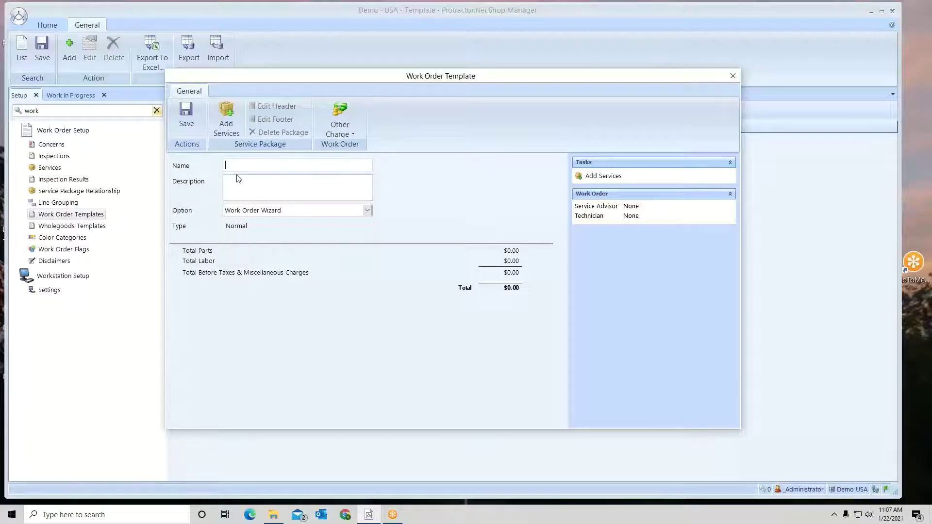
pyautogui.write('LOF')
pyautogui.click(368, 210)
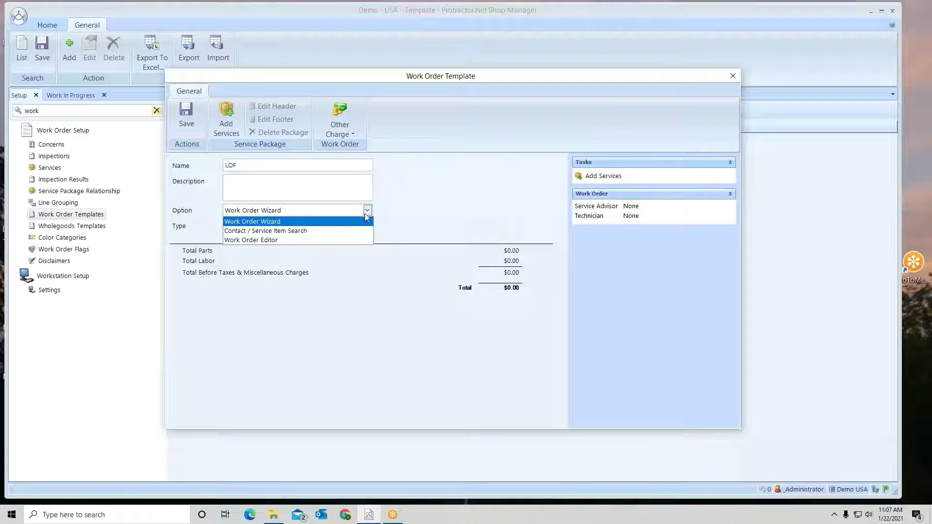
pyautogui.click(358, 222)
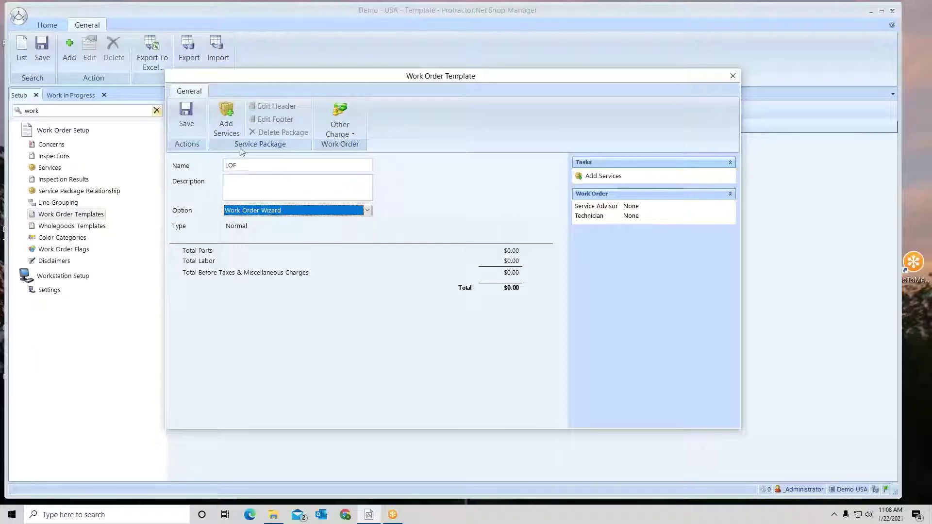
# - Add the Oil Change Courtesy Inspection and the Lube, Oil & Filter Service - Blended Oil package to the LOF template
pyautogui.click(230, 117)
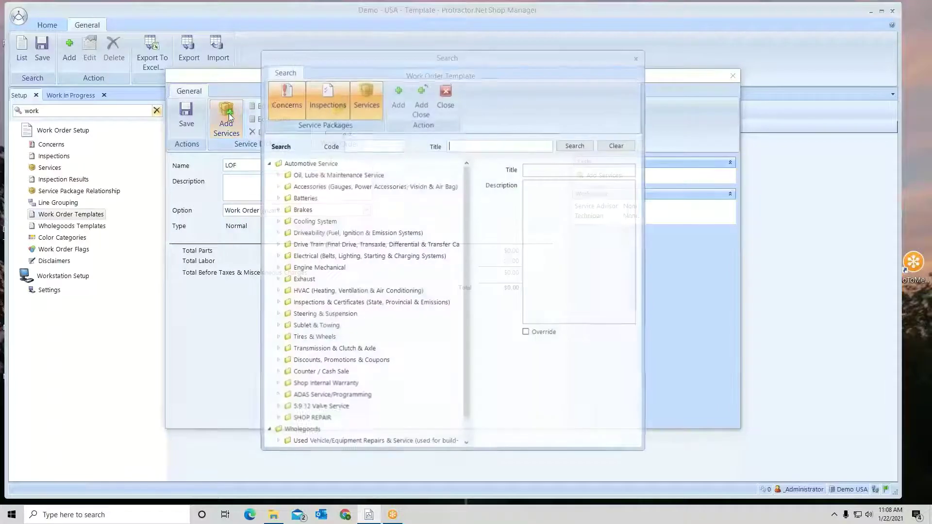
pyautogui.click(277, 174)
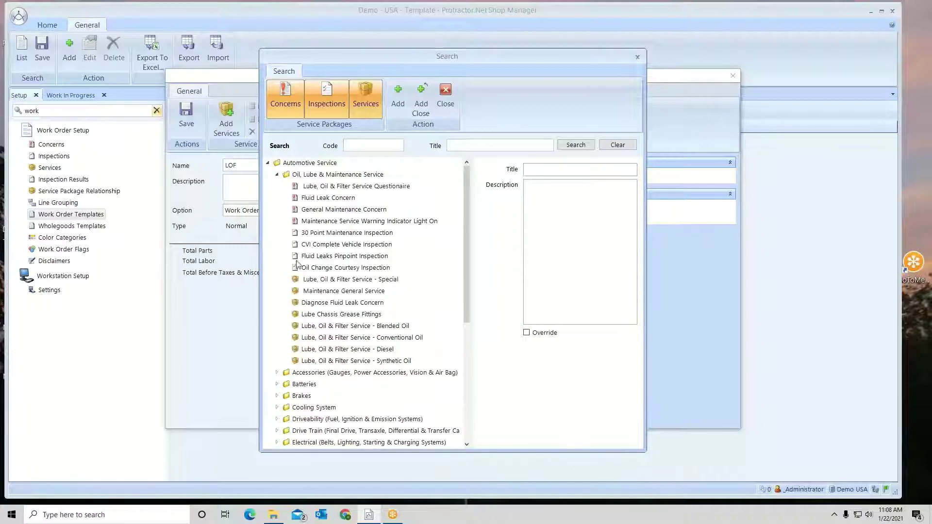
pyautogui.click(314, 268)
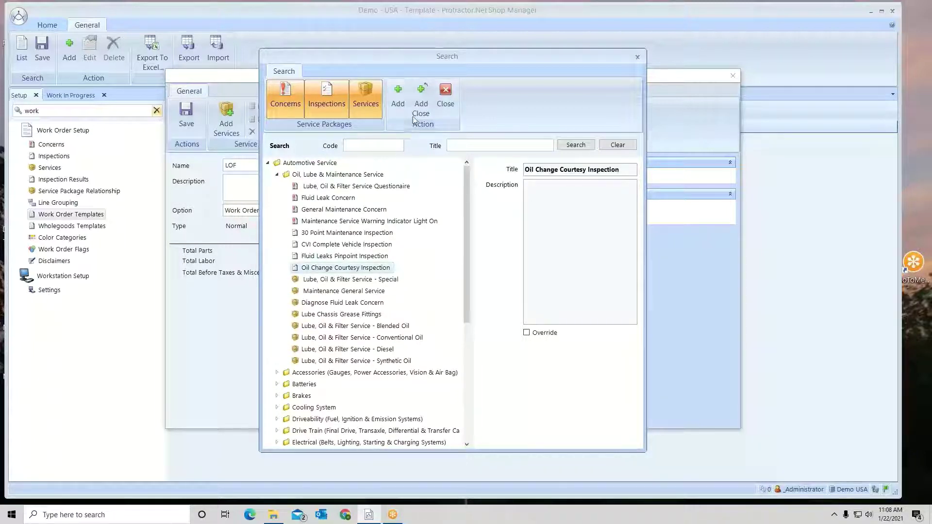
pyautogui.click(400, 99)
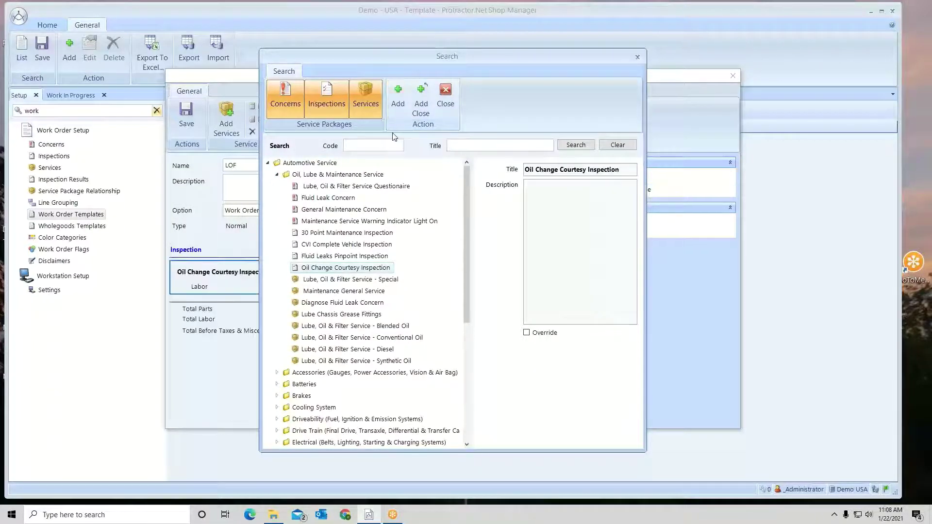
pyautogui.click(356, 330)
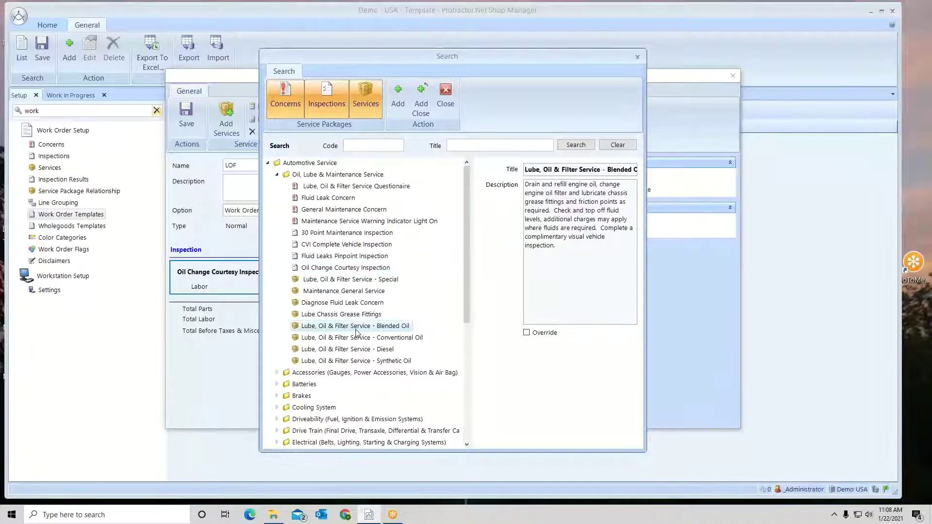
pyautogui.click(421, 99)
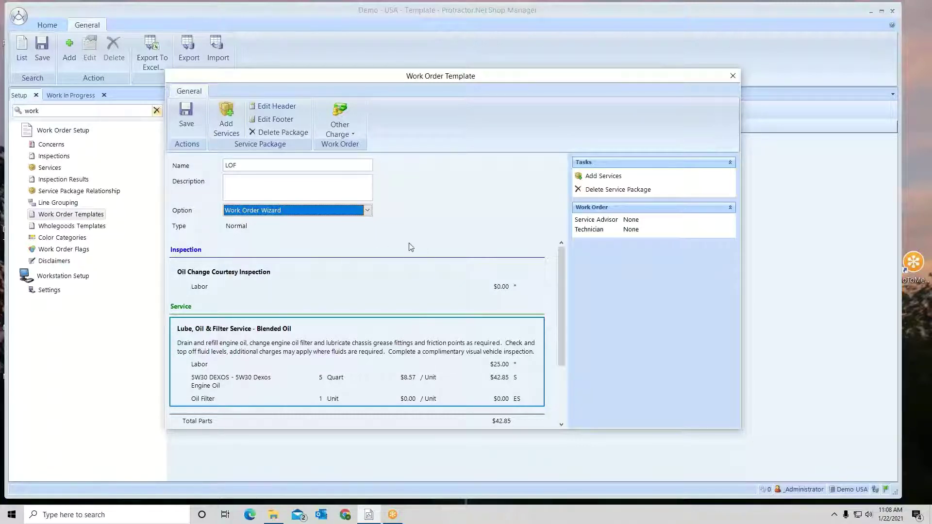
# - Check the service advisor choices without picking one, and save the LOF template
pyautogui.click(630, 221)
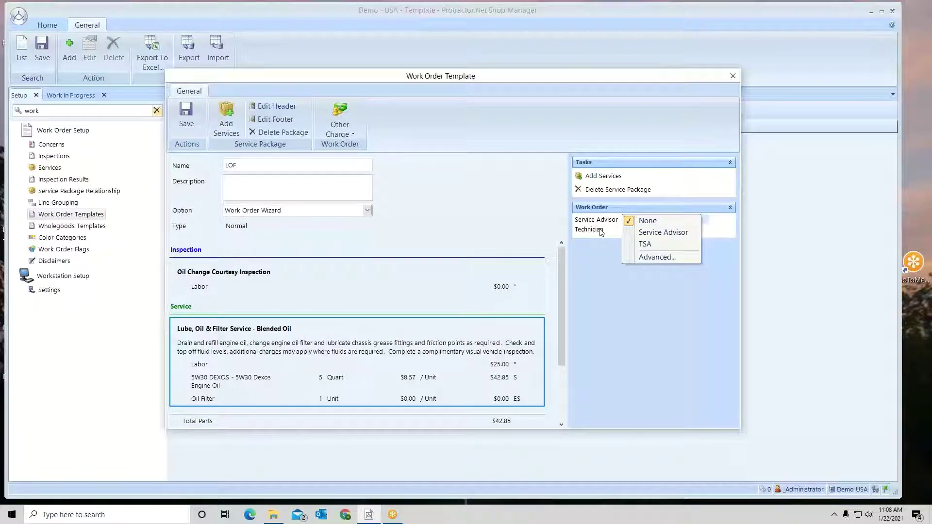
pyautogui.click(519, 230)
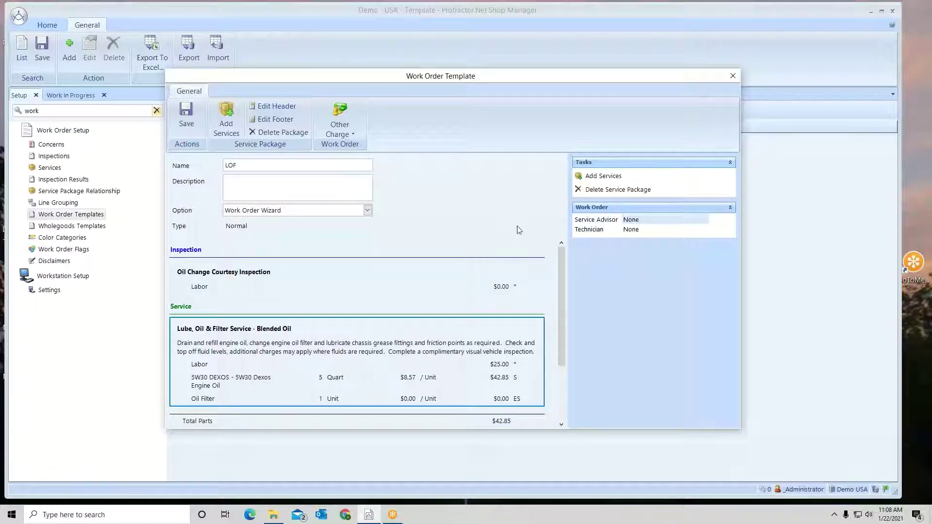
pyautogui.click(185, 113)
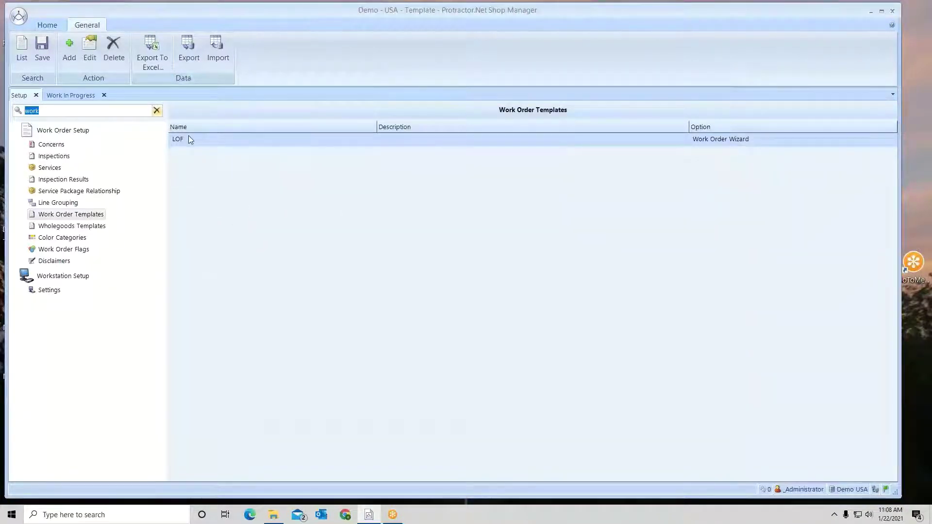
# - Start another work order template named 4 Tires with the option Contact / Service Item Search
pyautogui.click(68, 50)
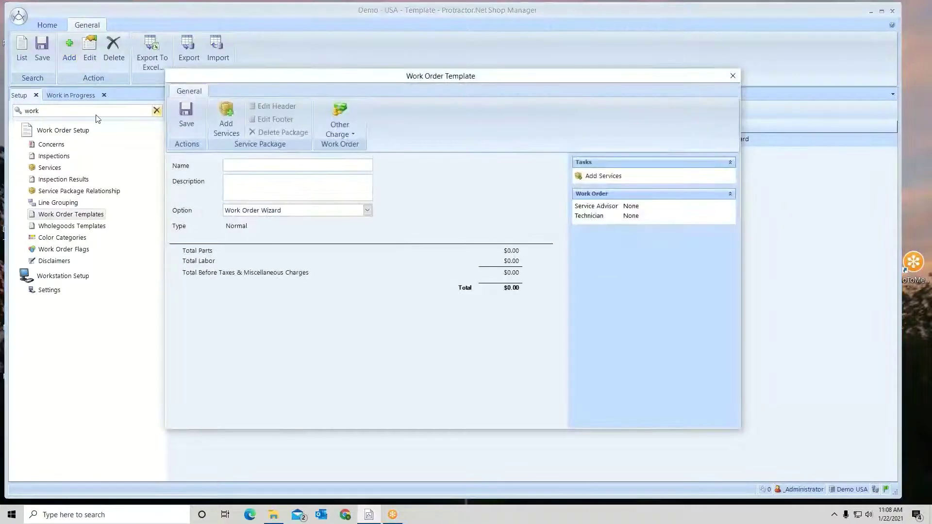
pyautogui.click(368, 210)
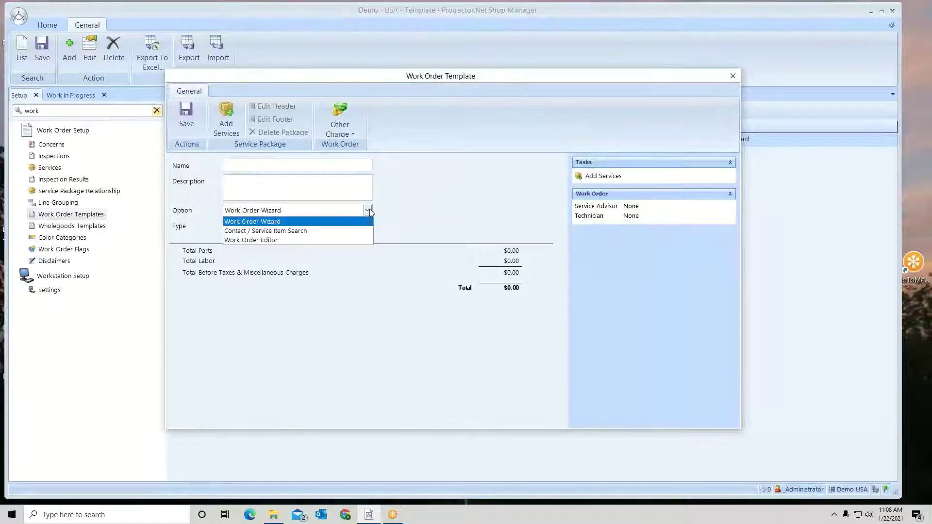
pyautogui.click(330, 231)
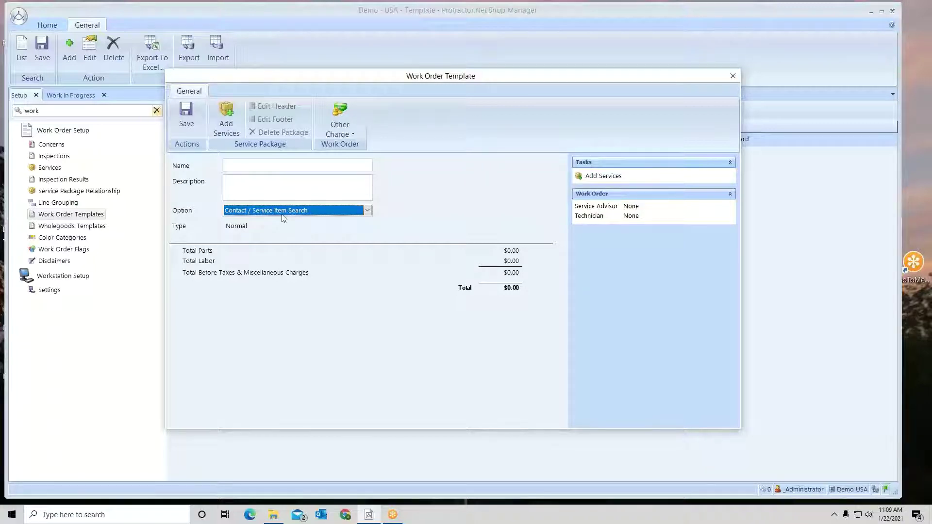
pyautogui.click(244, 165)
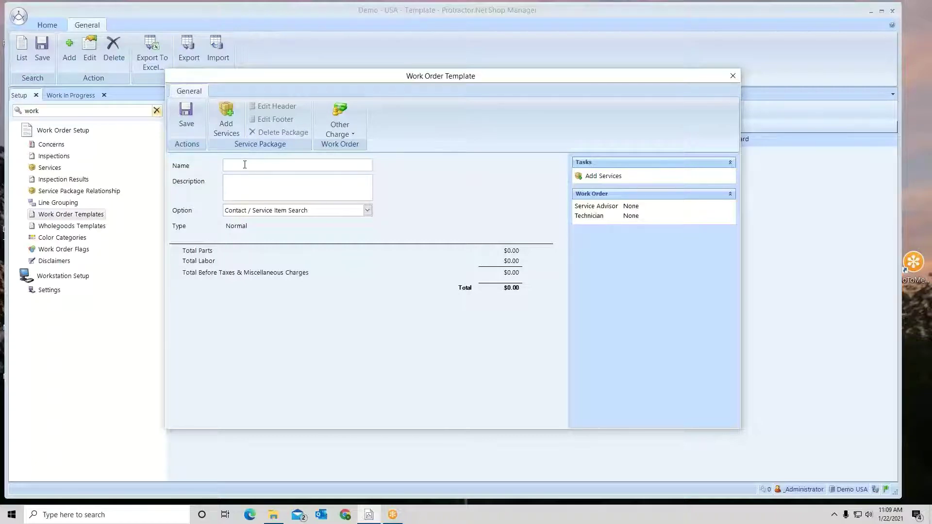
pyautogui.write('4 Tires')
# - Find the Mount, Install & Balance 4 Tires service by searching for "mount", add it to the 4 Tires template and save
pyautogui.click(226, 112)
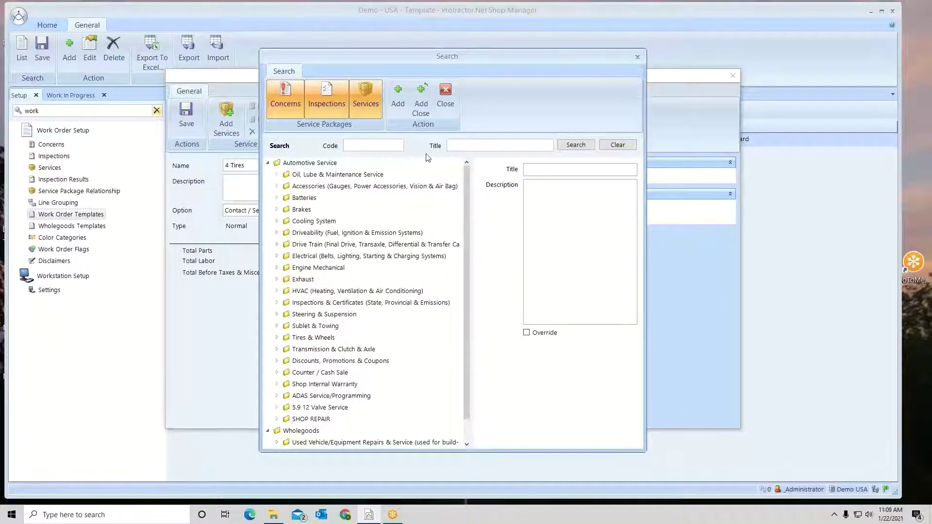
pyautogui.write('mount')
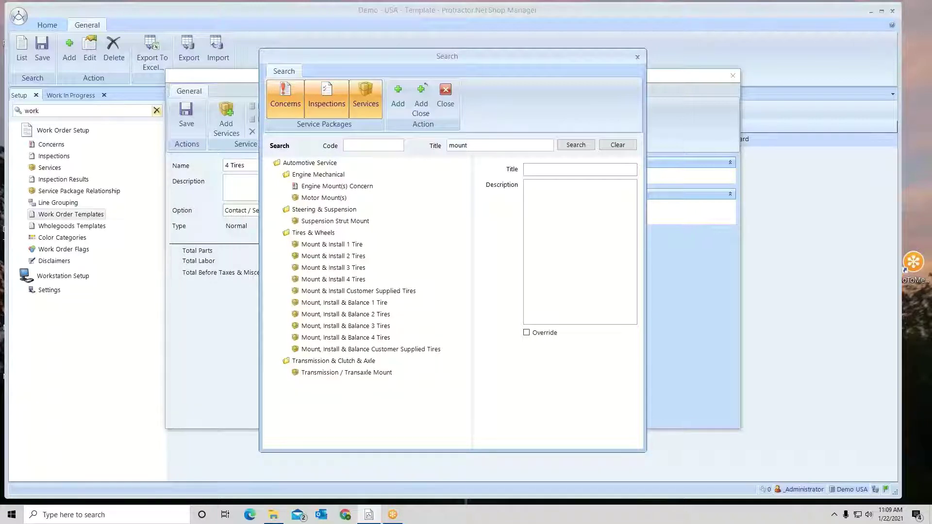
pyautogui.click(346, 338)
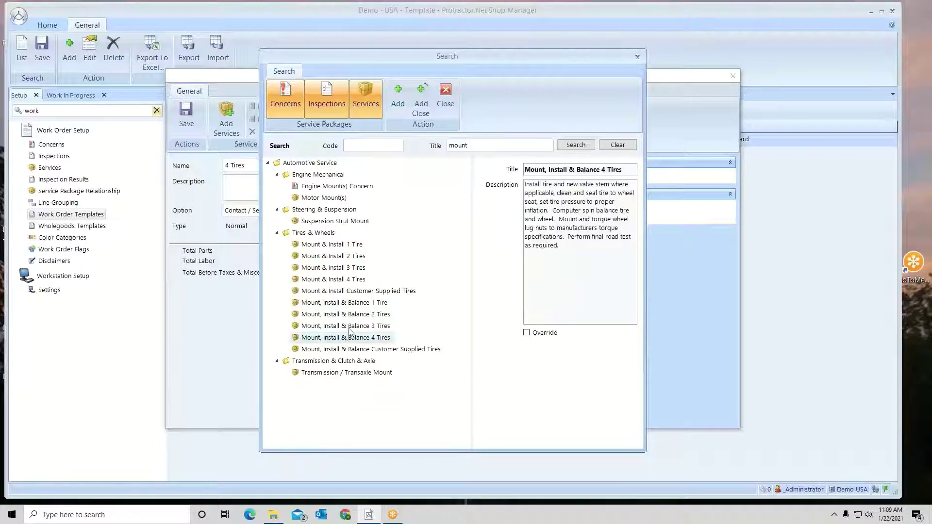
pyautogui.click(424, 104)
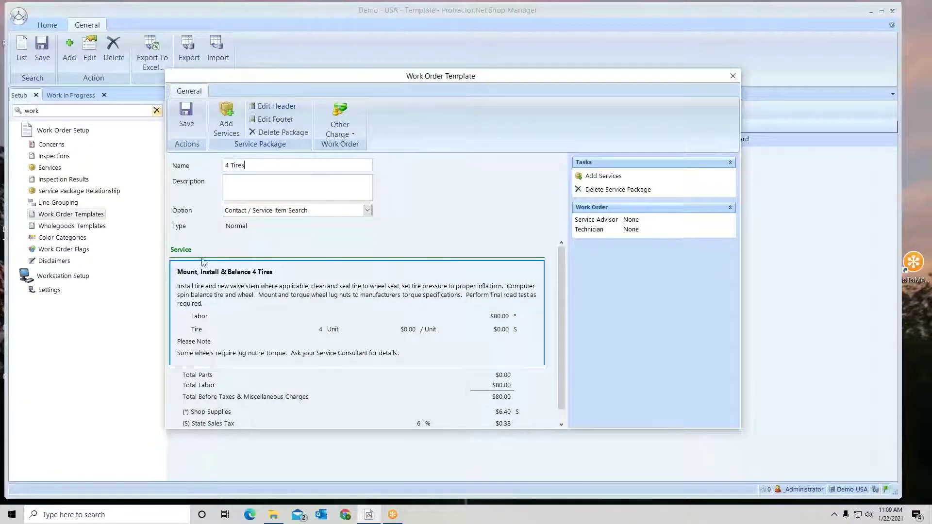
pyautogui.click(186, 115)
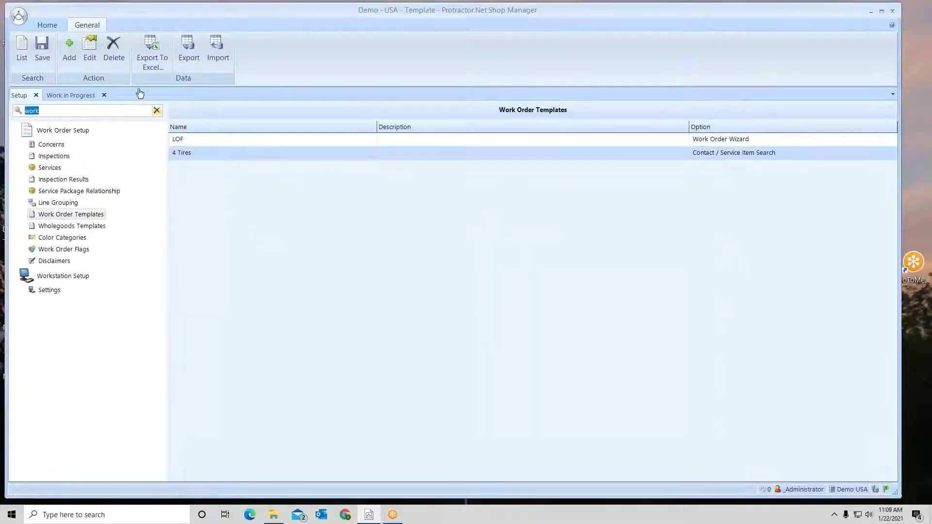
# - Start a third work order template named Counter Sales with the option set to Work Order Editor
pyautogui.click(68, 54)
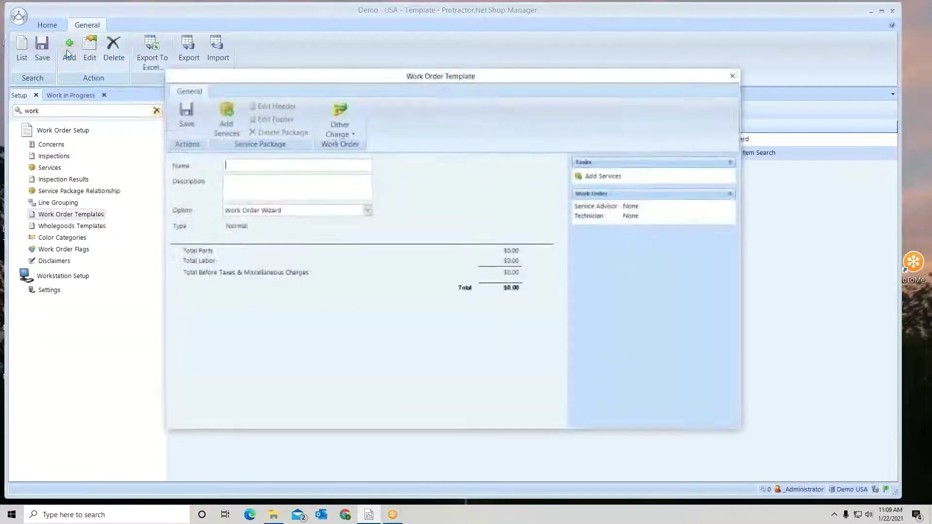
pyautogui.click(368, 210)
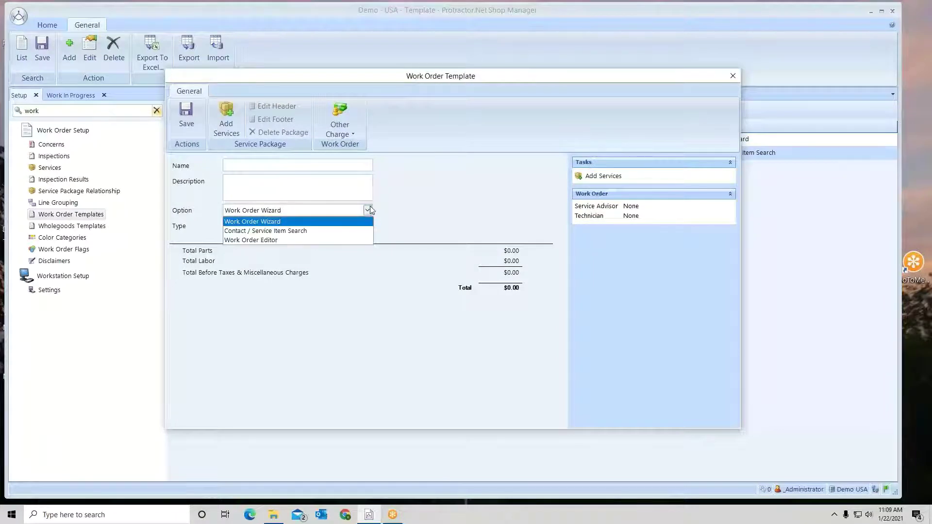
pyautogui.click(325, 243)
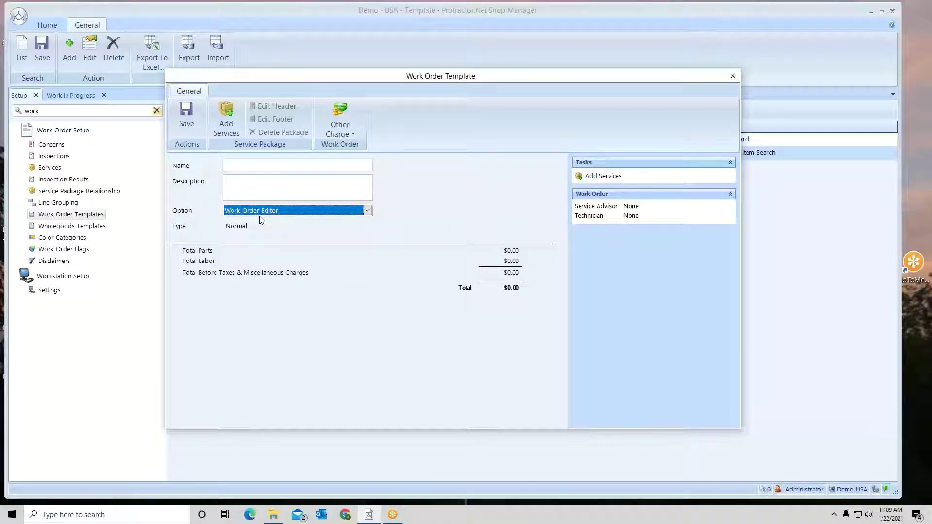
pyautogui.click(245, 165)
pyautogui.write('C')
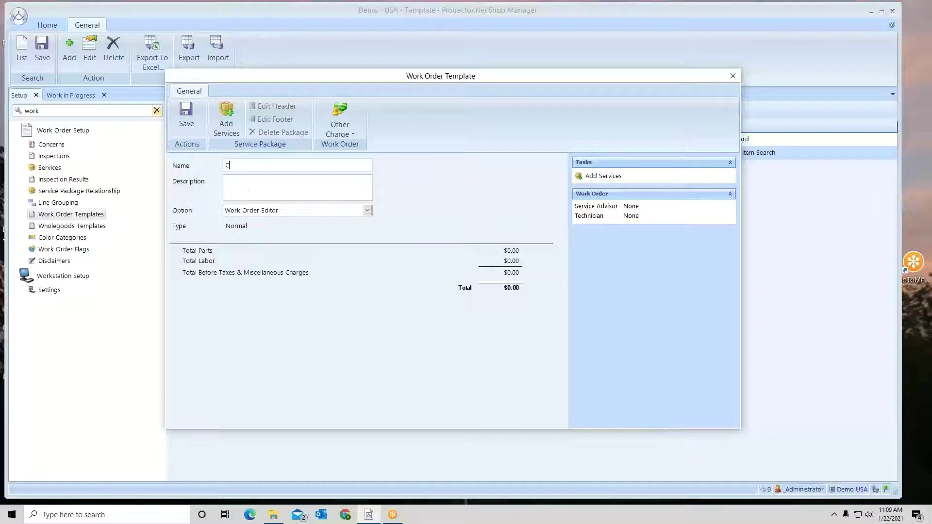
pyautogui.write('ounter ')
pyautogui.write('Sale')
pyautogui.write('s')
# - Search the service packages for "count" and add Counter / Cash Sale to the Counter Sales template
pyautogui.click(226, 117)
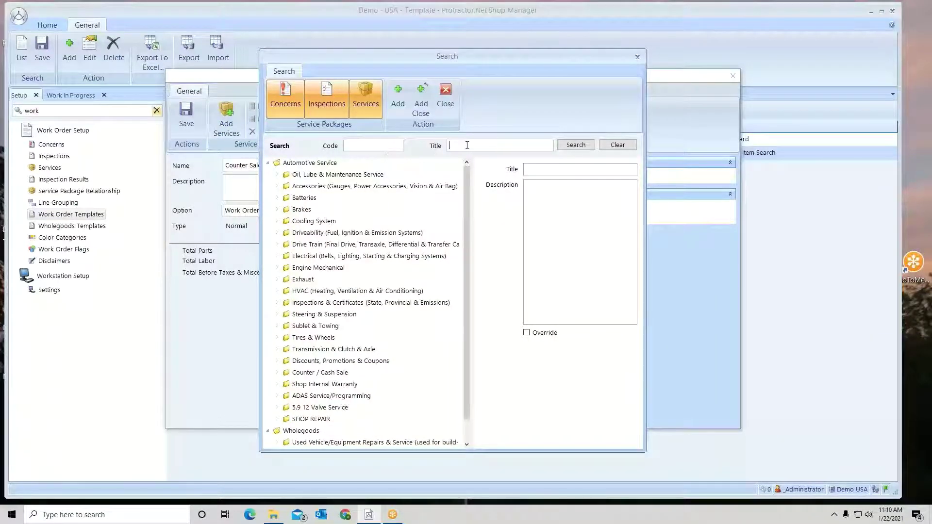
pyautogui.write('count')
pyautogui.press('Return')
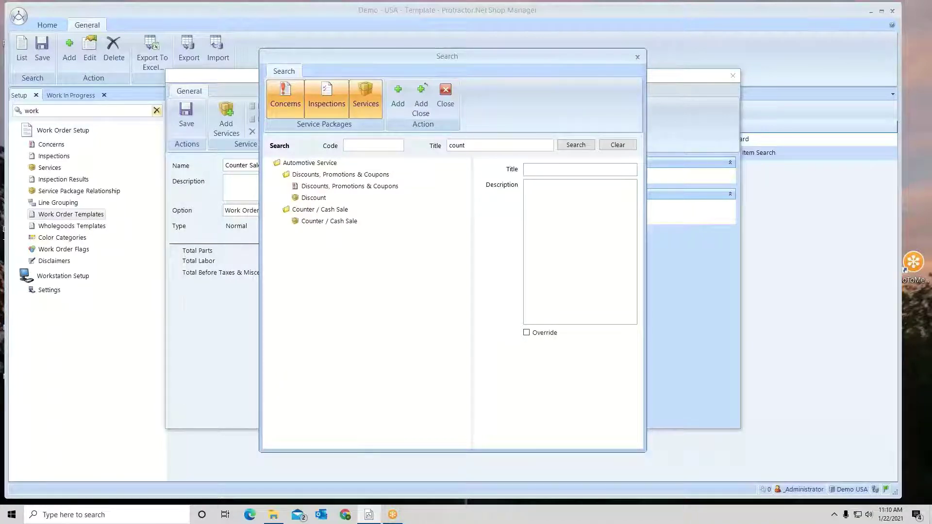
pyautogui.click(332, 223)
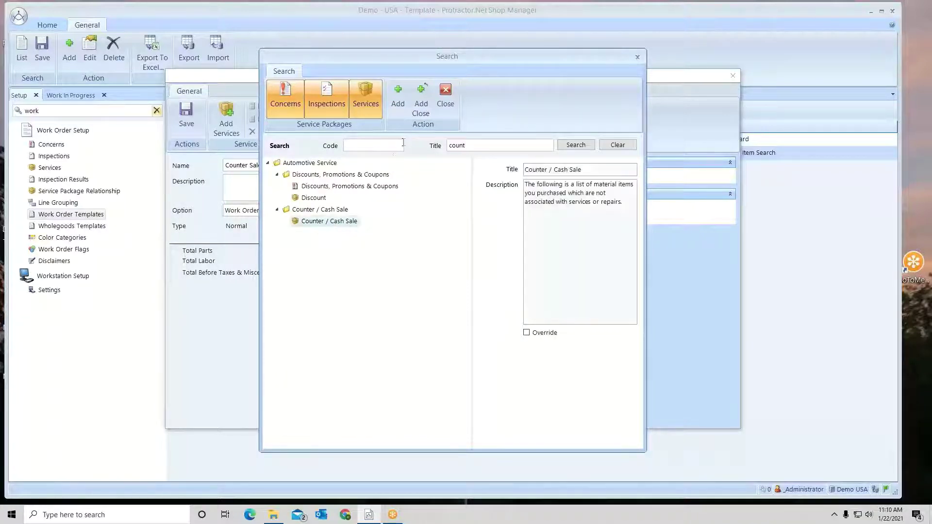
pyautogui.click(421, 99)
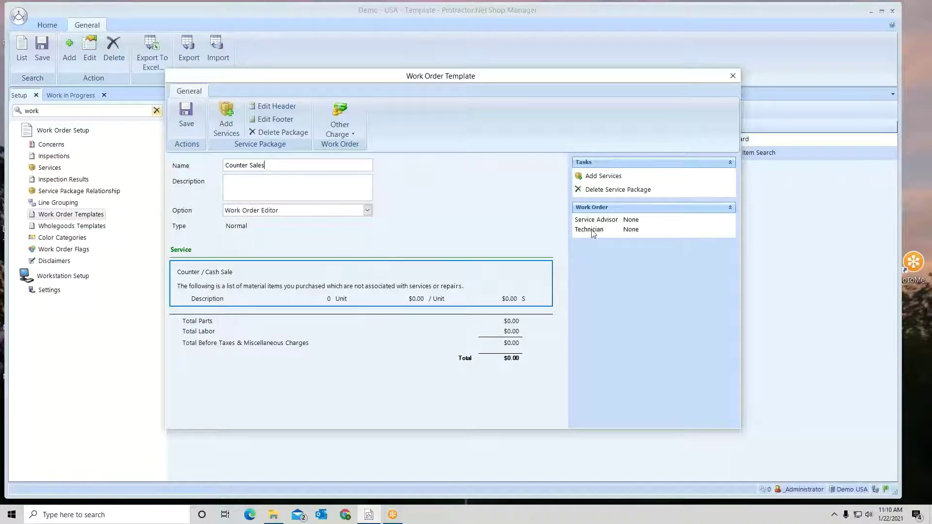
# - Assign TSA as the technician on the Counter Sales template and save it
pyautogui.click(634, 231)
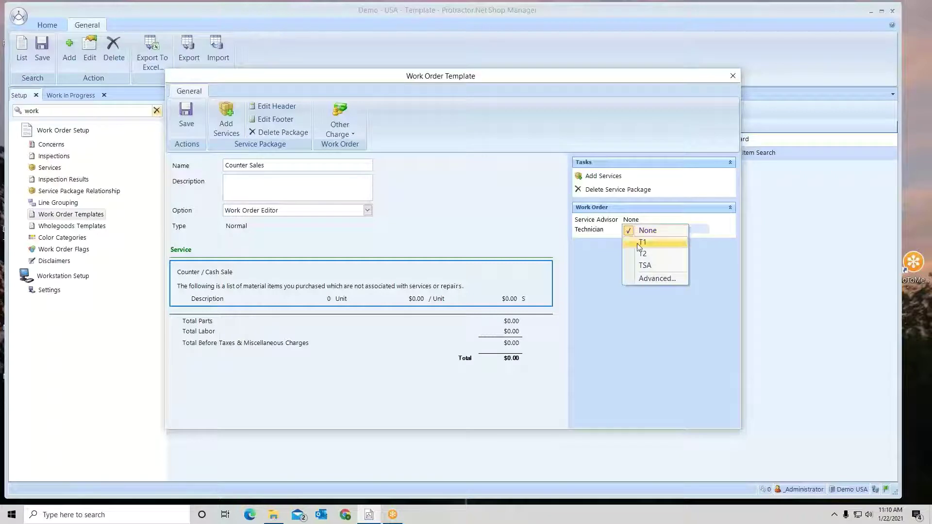
pyautogui.click(629, 265)
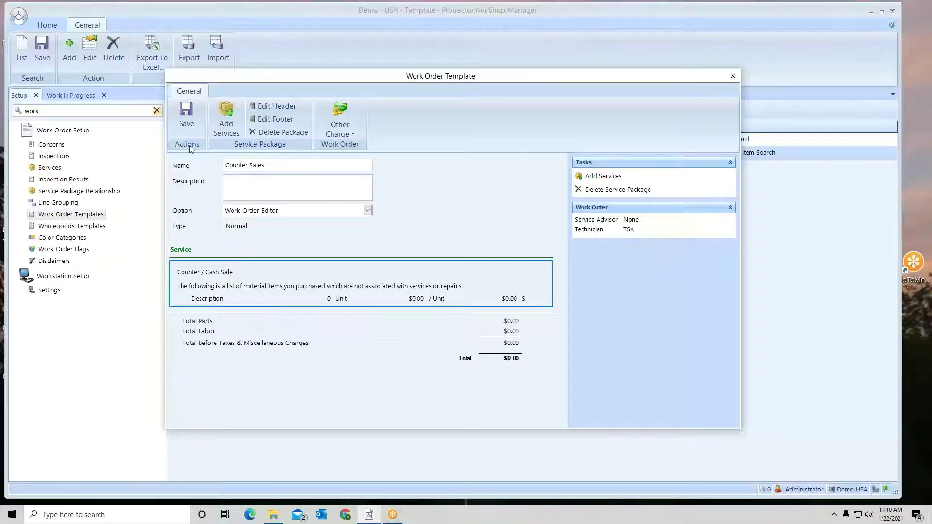
pyautogui.click(186, 116)
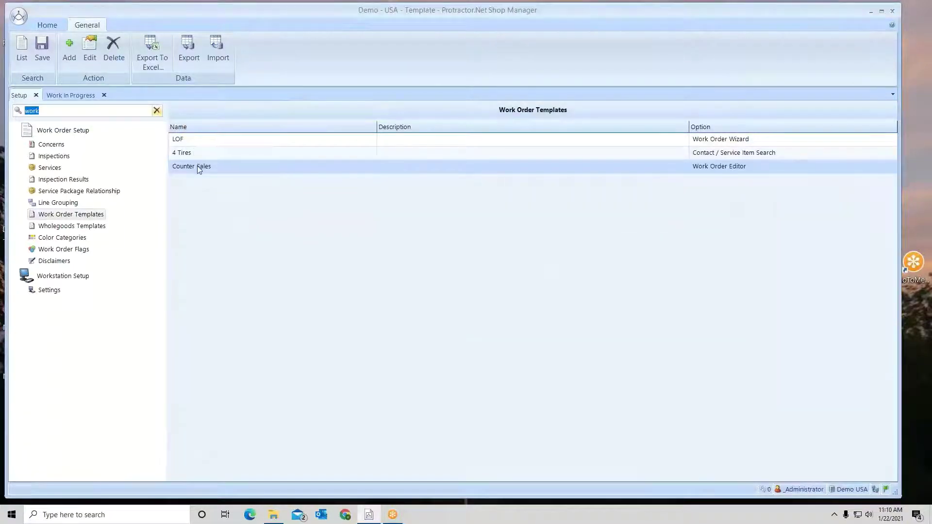
# - Try moving Counter Sales within the template list, keep the order LOF, 4 Tires, Counter Sales, and save the list
pyautogui.click(214, 170)
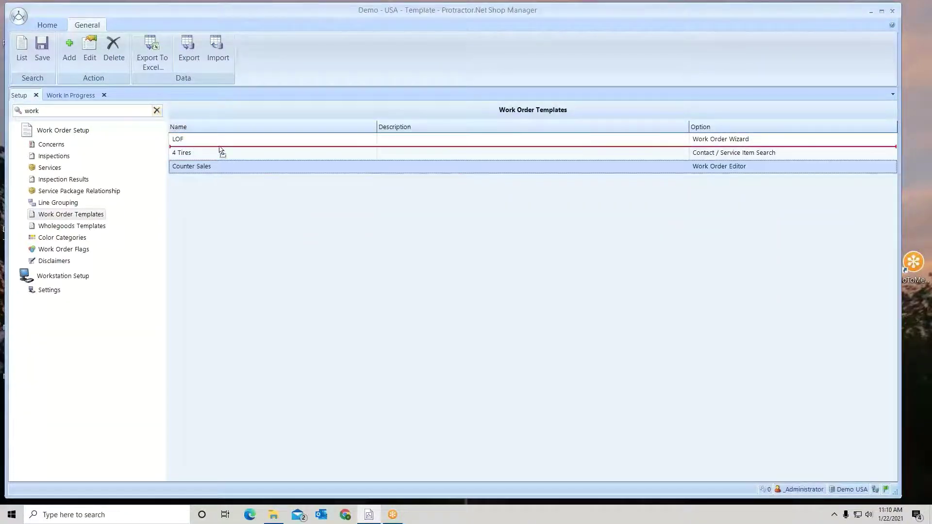
pyautogui.moveTo(219, 141); pyautogui.dragTo(228, 172)
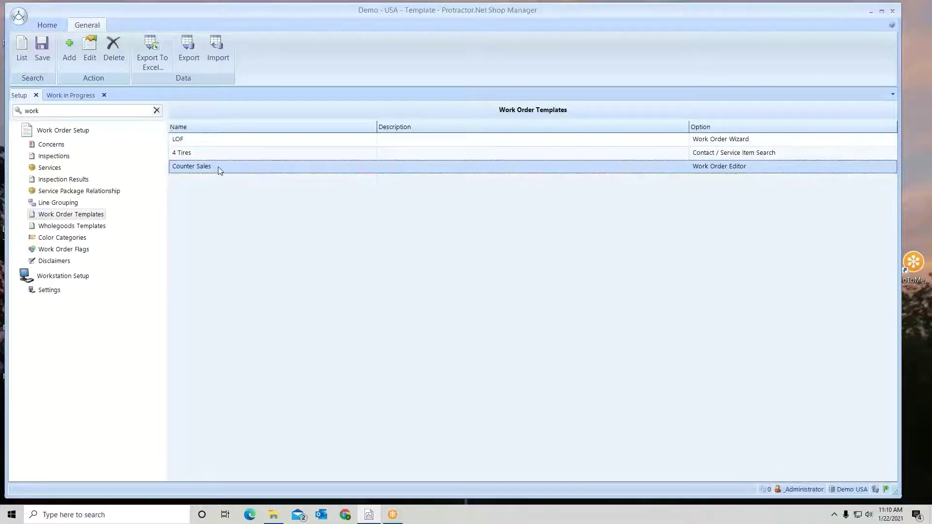
pyautogui.click(45, 63)
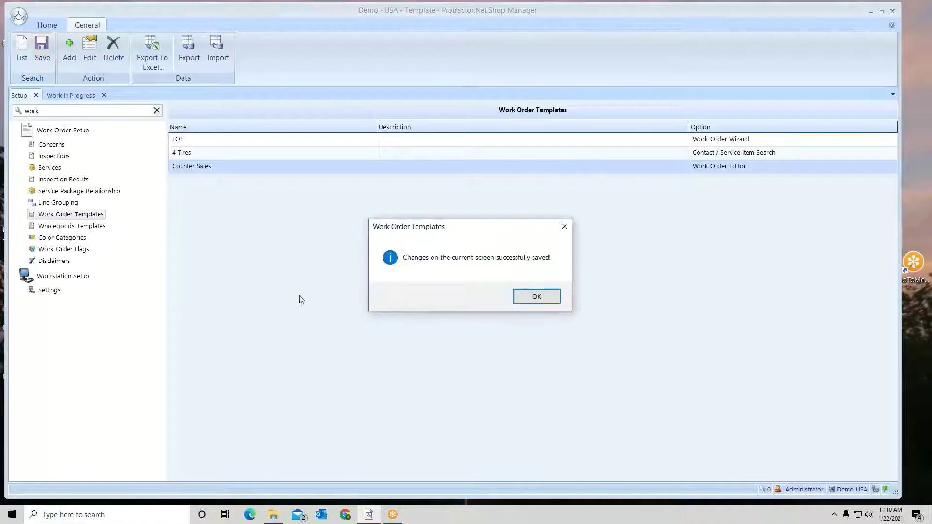
pyautogui.click(530, 297)
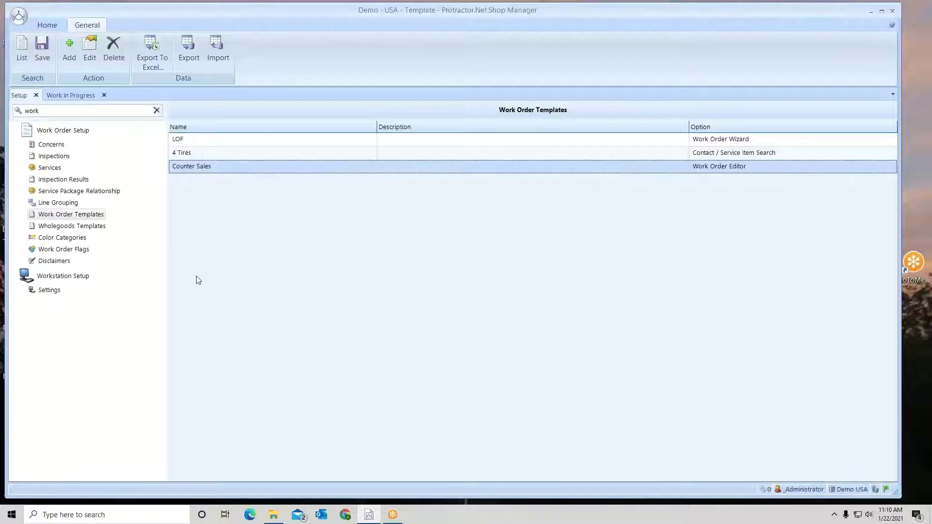
# - Leave the template setup, reopen the work orders and show the Overview of the Prioritization view
pyautogui.click(36, 95)
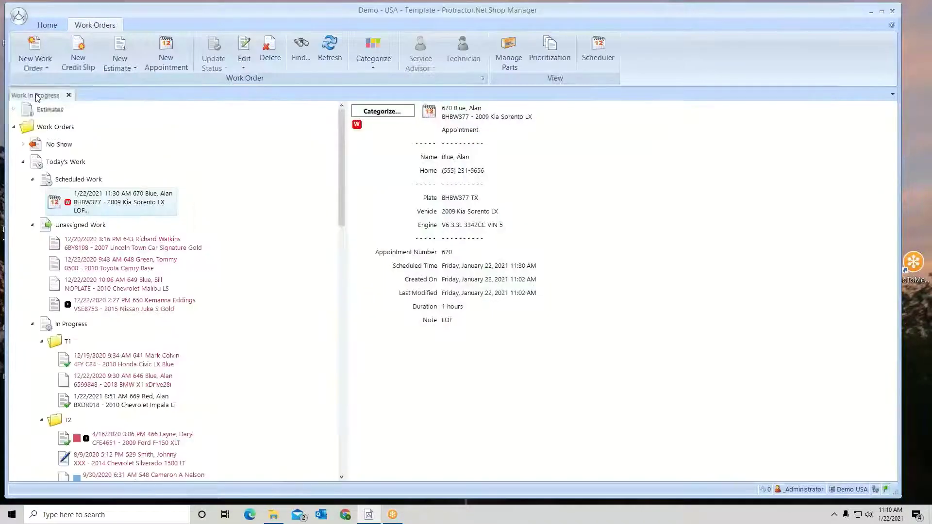
pyautogui.click(69, 96)
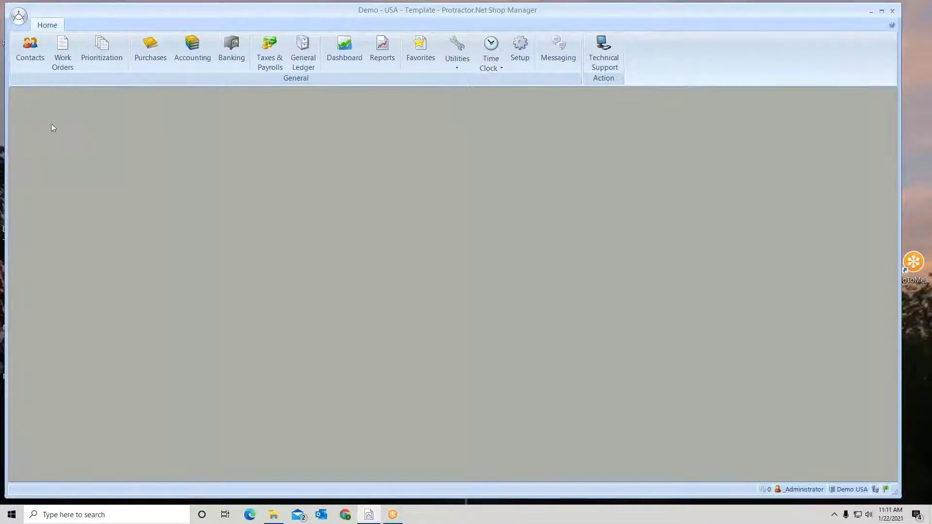
pyautogui.click(67, 46)
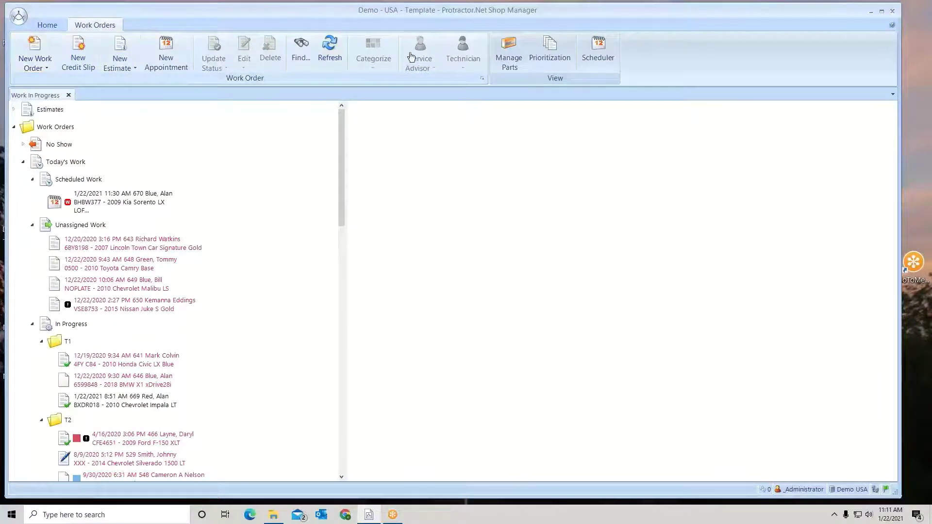
pyautogui.click(549, 56)
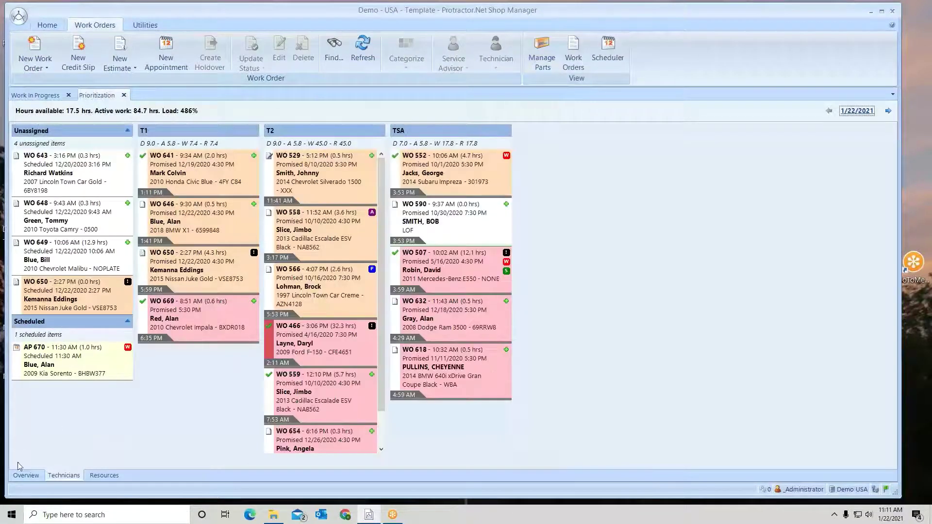
pyautogui.click(25, 477)
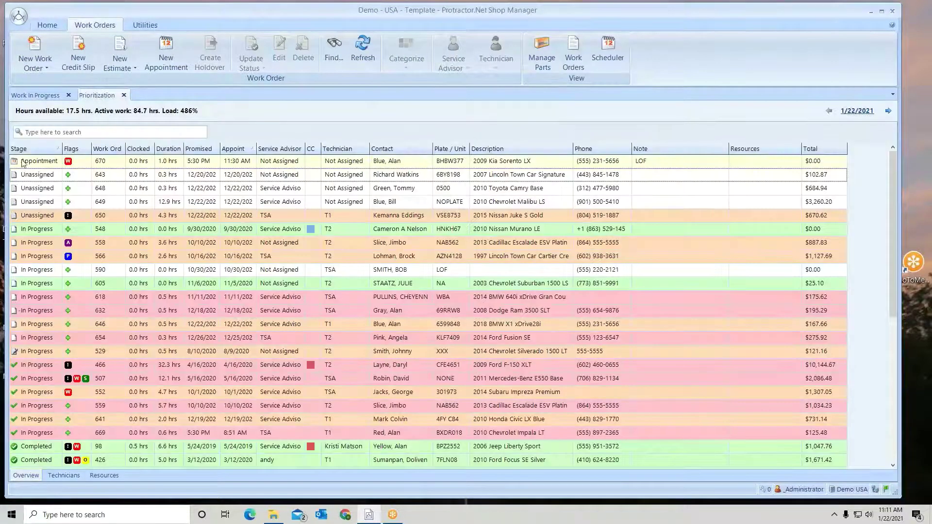
# - Start a work order from the LOF template, search contacts by the customer's last name and select their 2008 Dodge Ram 3500 SLT
pyautogui.click(42, 69)
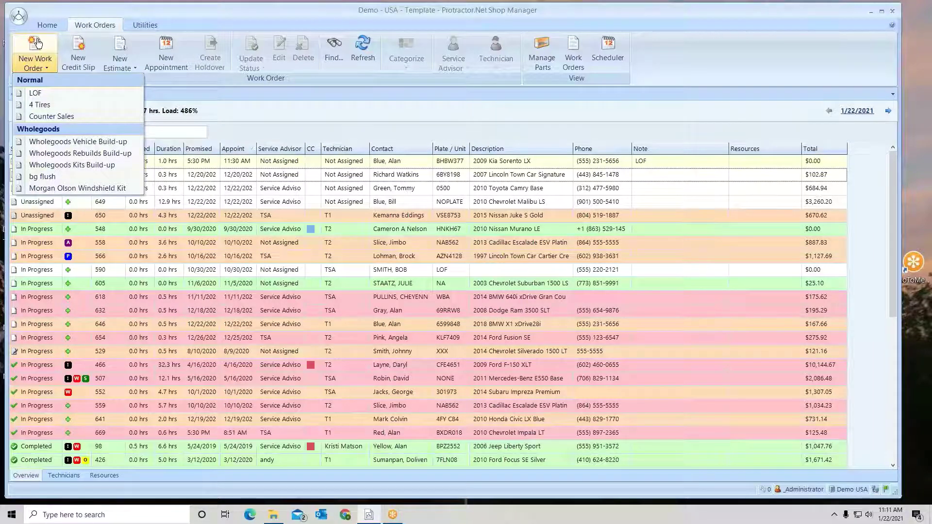
pyautogui.click(37, 94)
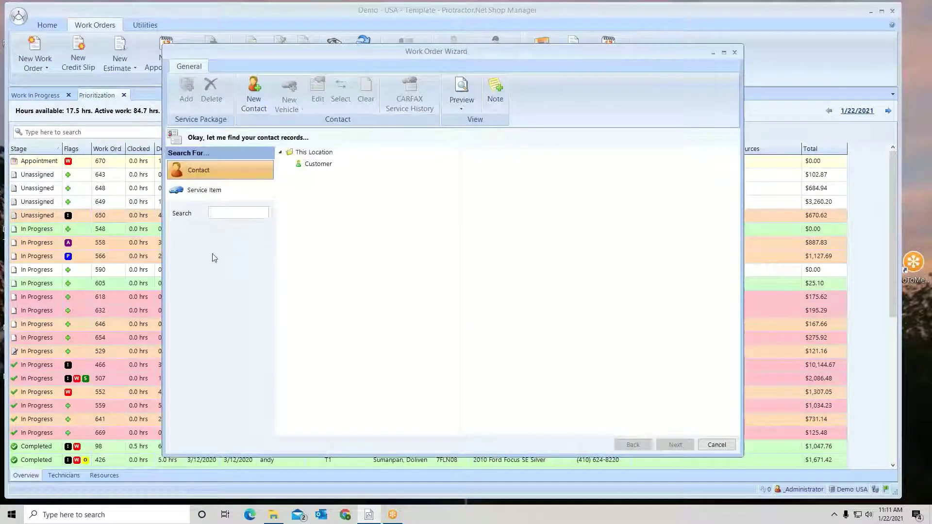
pyautogui.write('gray')
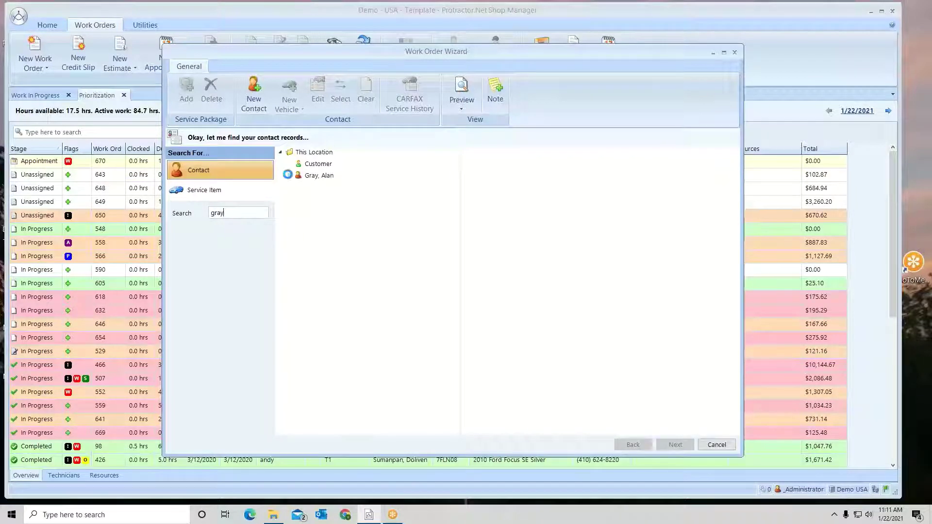
pyautogui.click(289, 176)
pyautogui.click(343, 188)
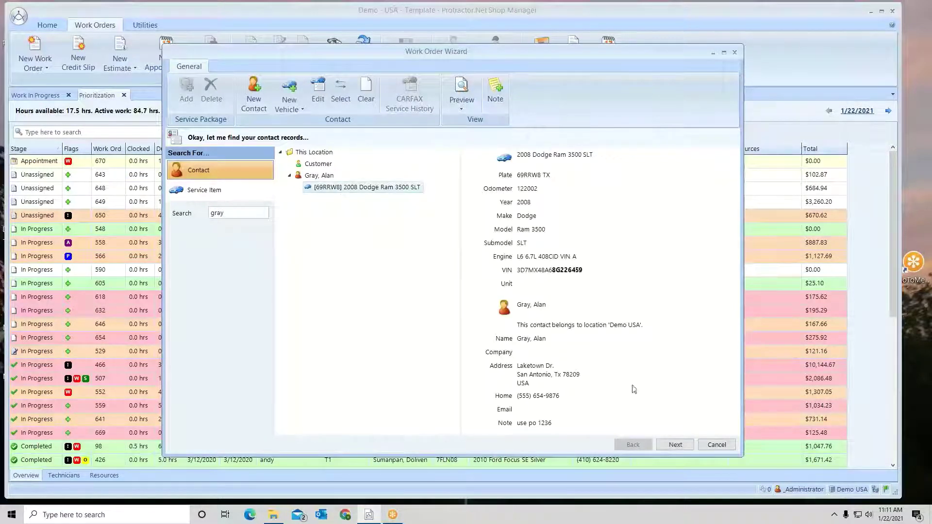
# - Choose to create a new work order for the Dodge Ram, check the services from the template, and cancel the wizard
pyautogui.click(675, 446)
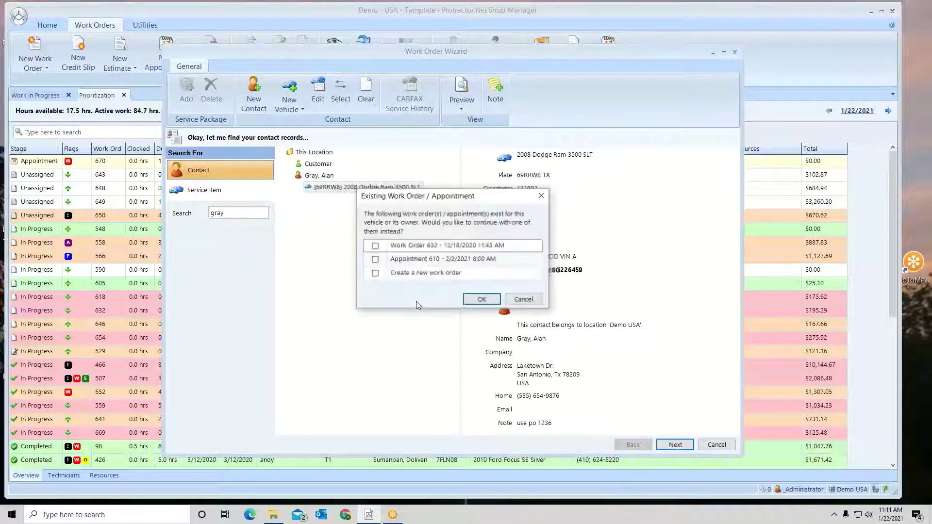
pyautogui.click(375, 273)
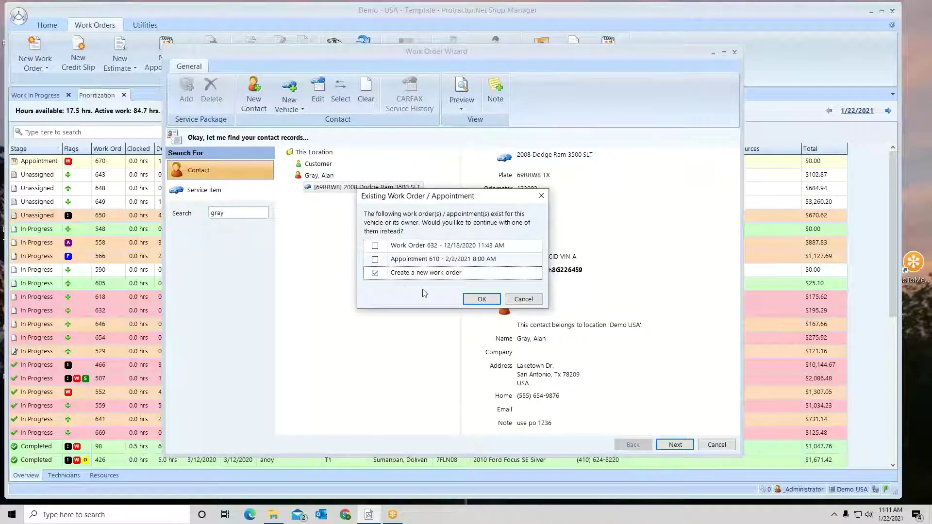
pyautogui.click(480, 301)
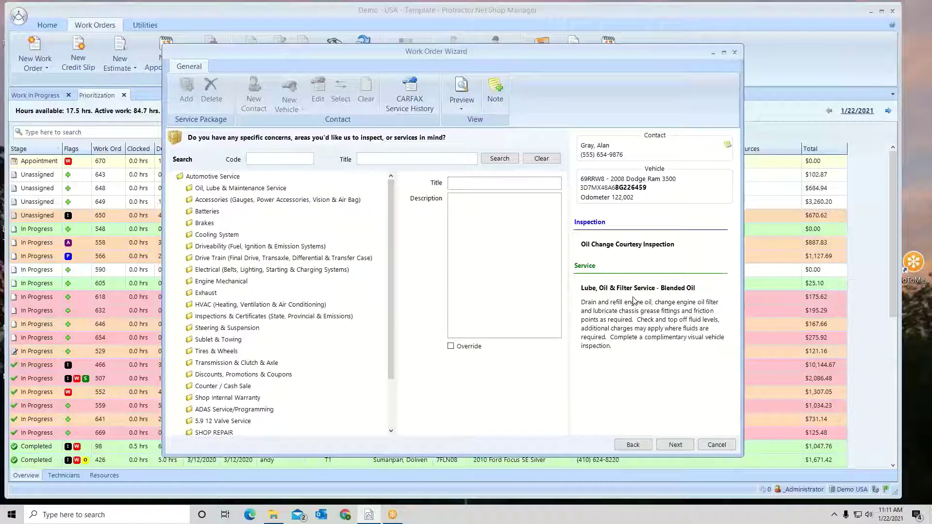
pyautogui.click(714, 449)
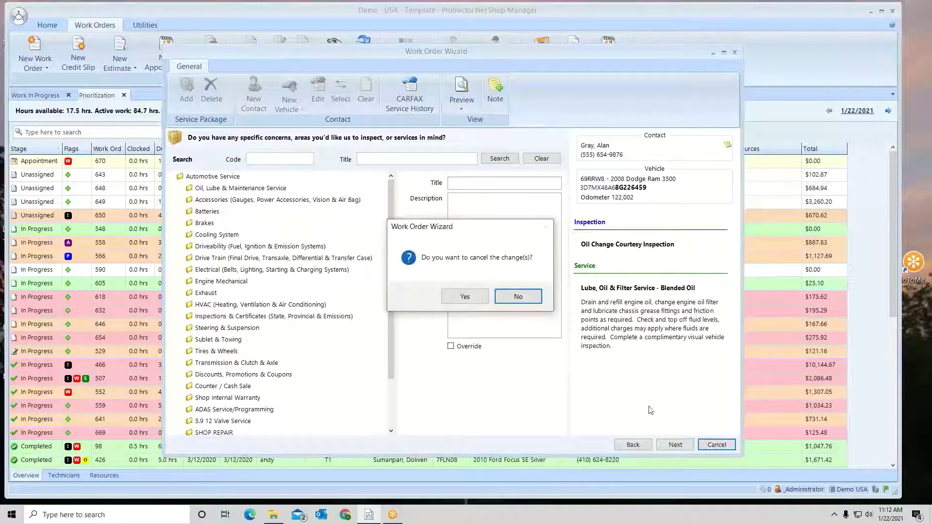
pyautogui.click(465, 298)
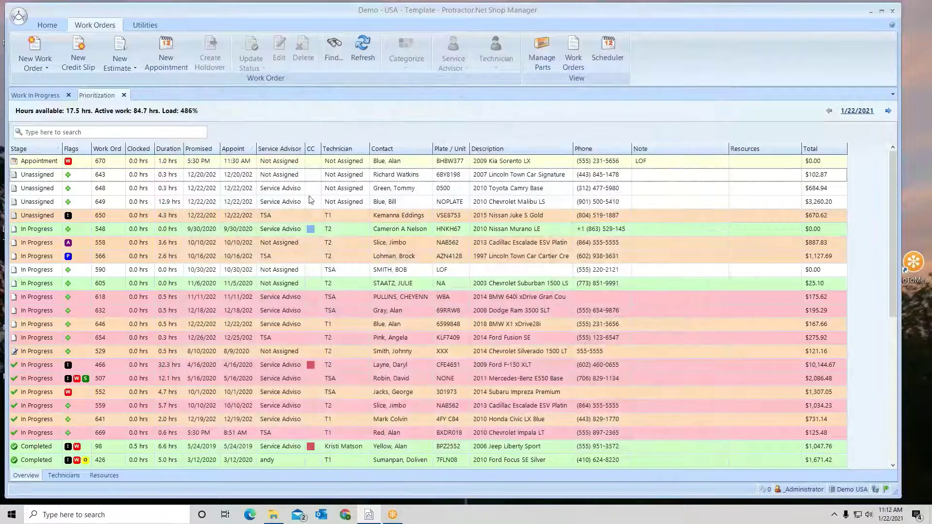
# - Return to Work In Progress and start a new work order from the 4 Tires template
pyautogui.click(41, 72)
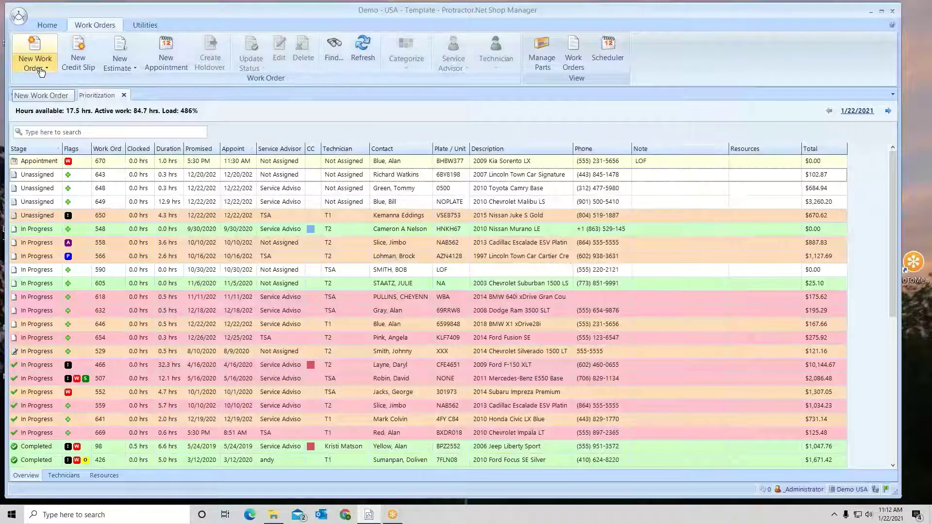
pyautogui.click(37, 97)
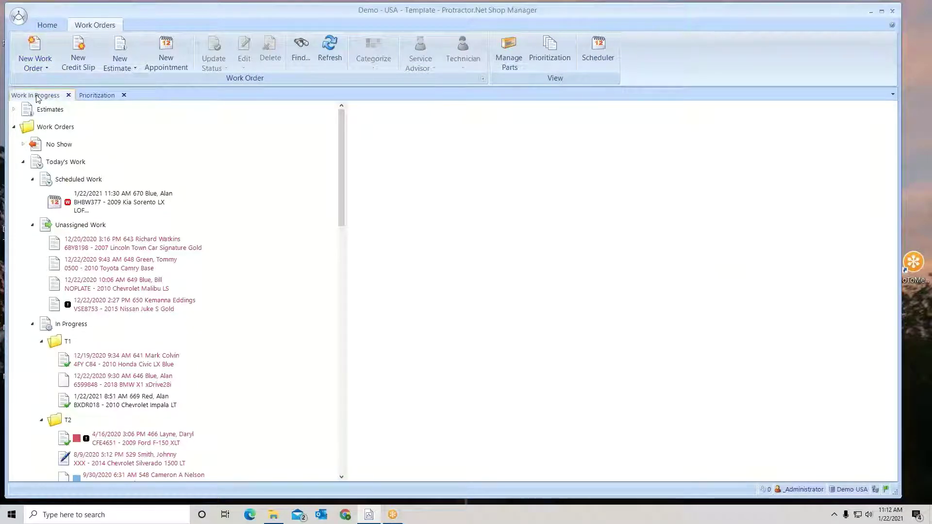
pyautogui.click(40, 68)
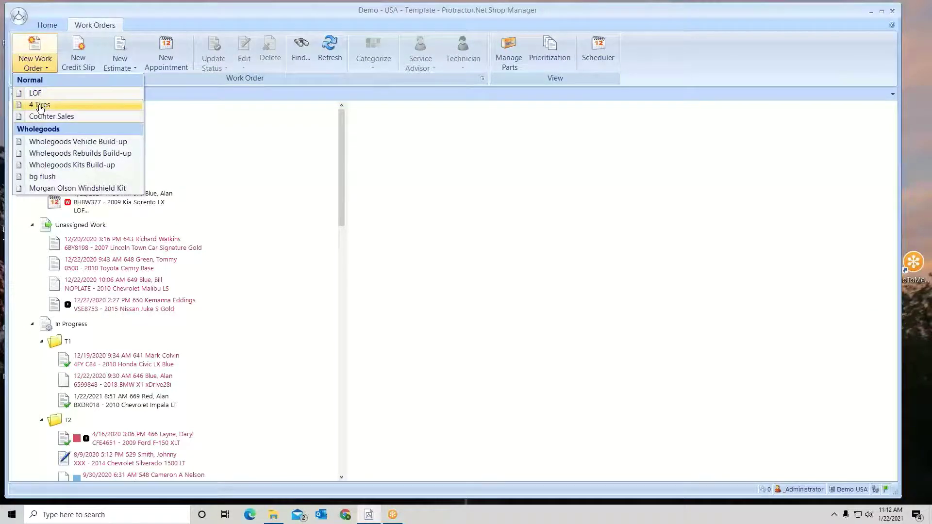
pyautogui.click(41, 106)
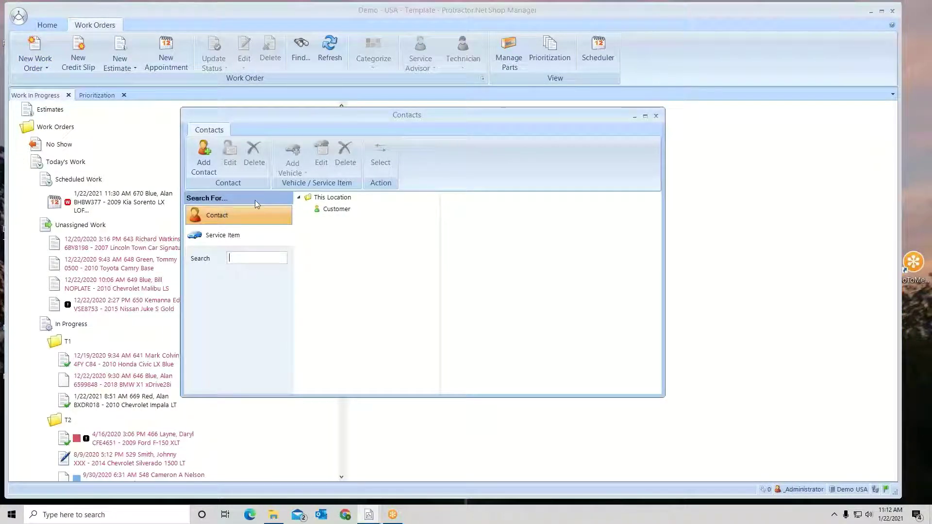
# - Find the customer by last name, assign their 2009 Lincoln MKZ Base to the 4 Tires work order, and close it without saving
pyautogui.write('silver')
pyautogui.click(308, 221)
pyautogui.click(352, 233)
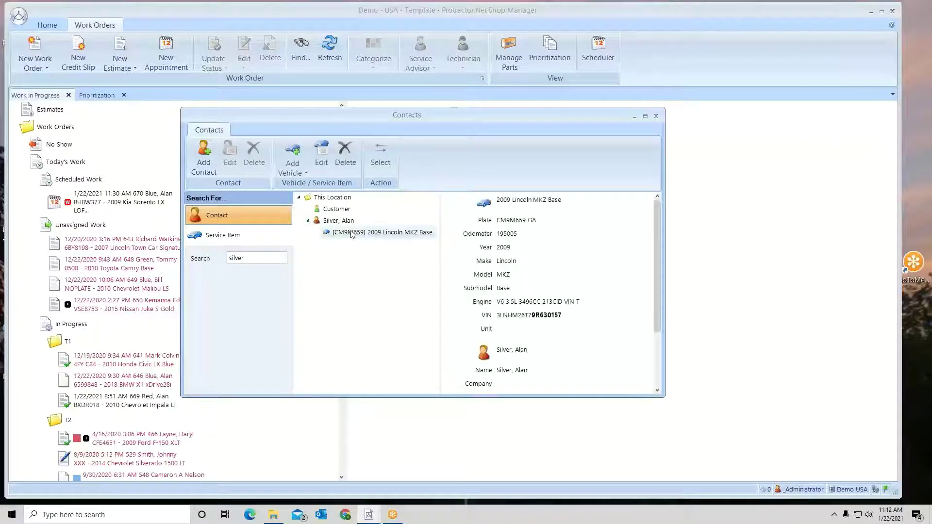
pyautogui.click(380, 161)
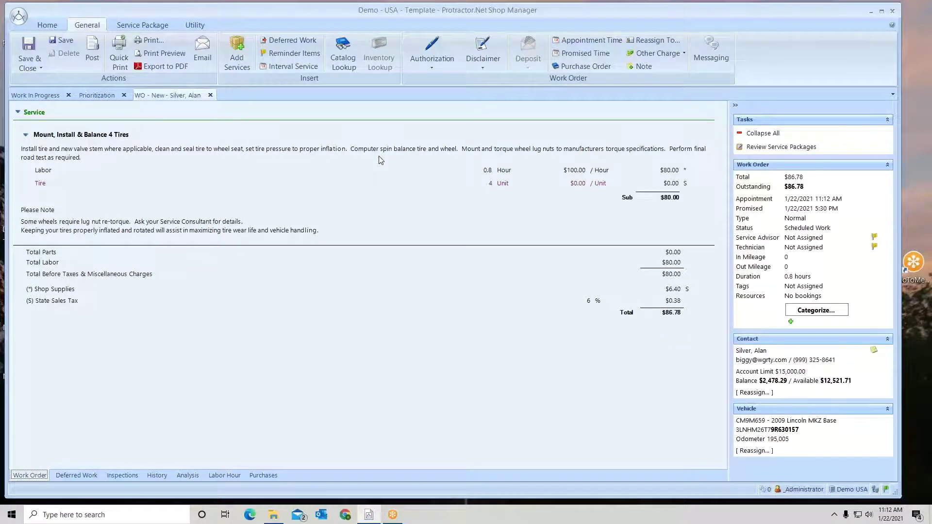
pyautogui.click(210, 95)
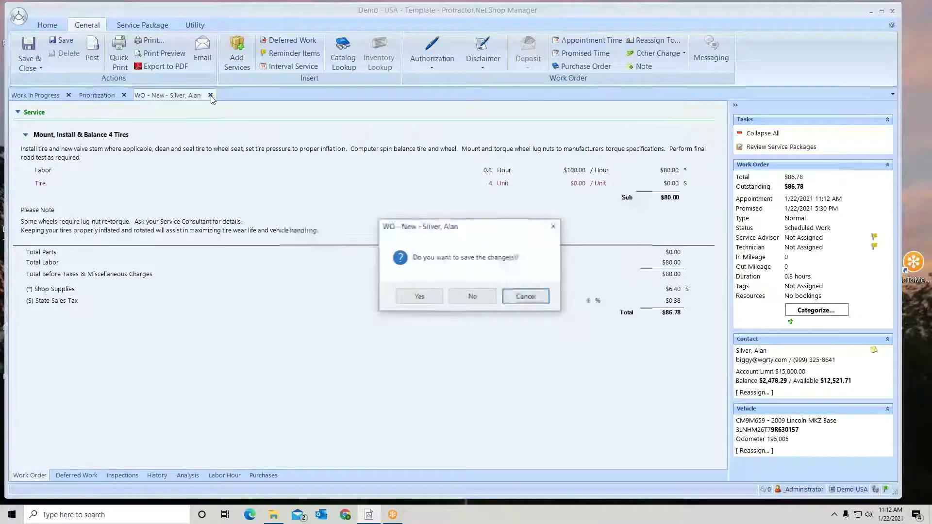
pyautogui.click(474, 299)
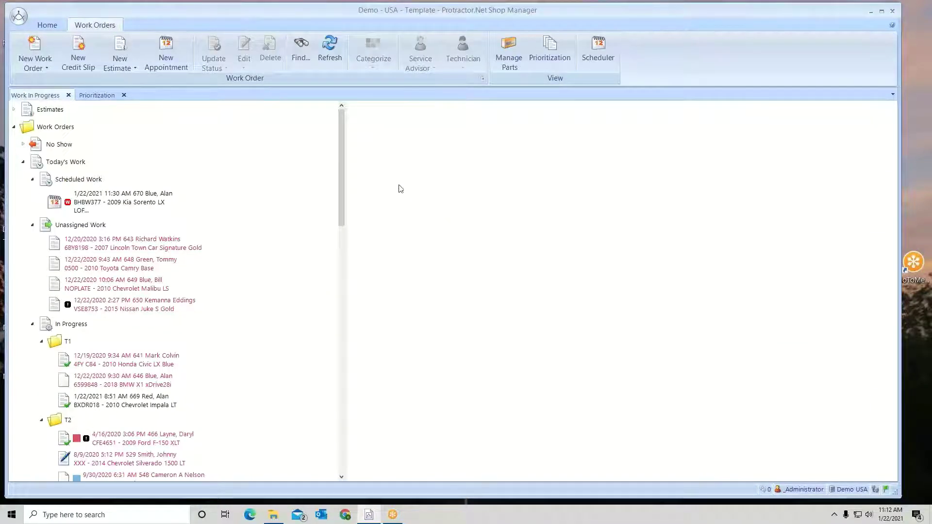
# - Create a work order from the Counter Sales template, reassign it to an existing customer, and close it without saving
pyautogui.click(44, 69)
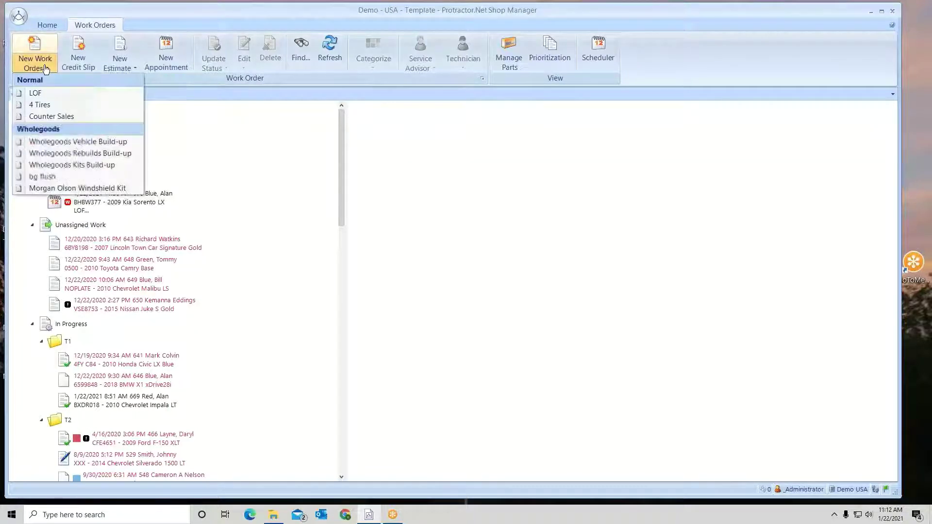
pyautogui.click(46, 117)
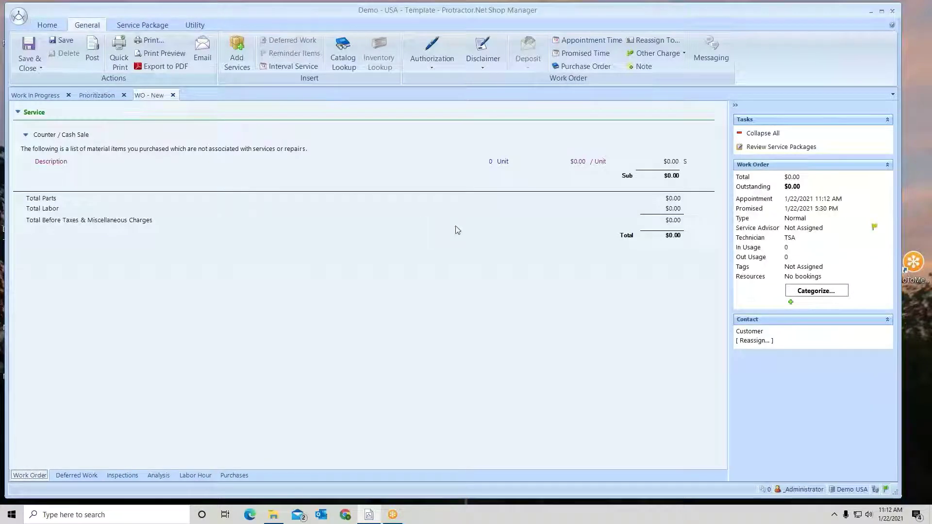
pyautogui.click(761, 341)
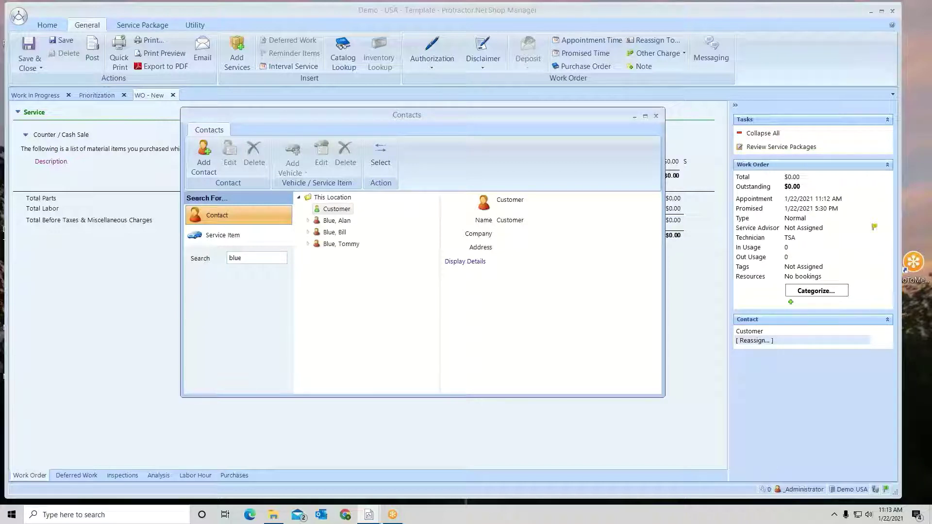
pyautogui.doubleClick(335, 224)
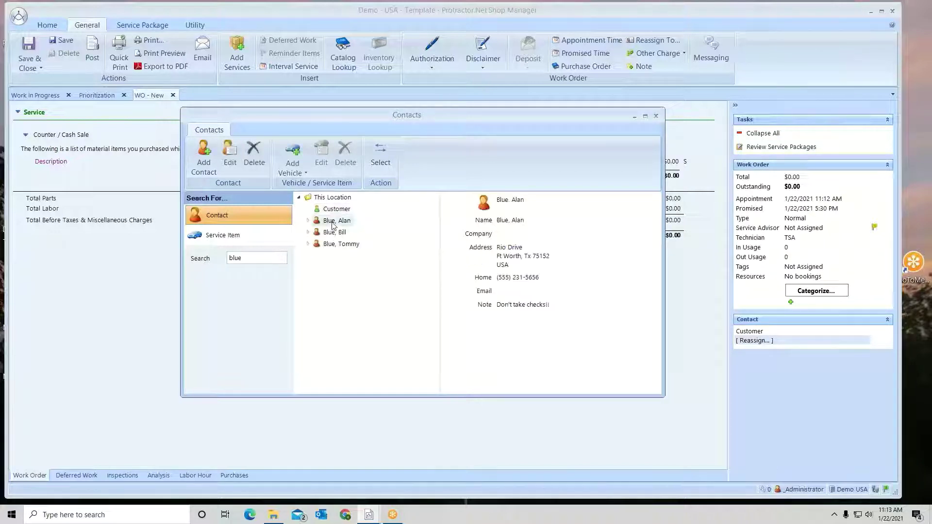
pyautogui.click(380, 157)
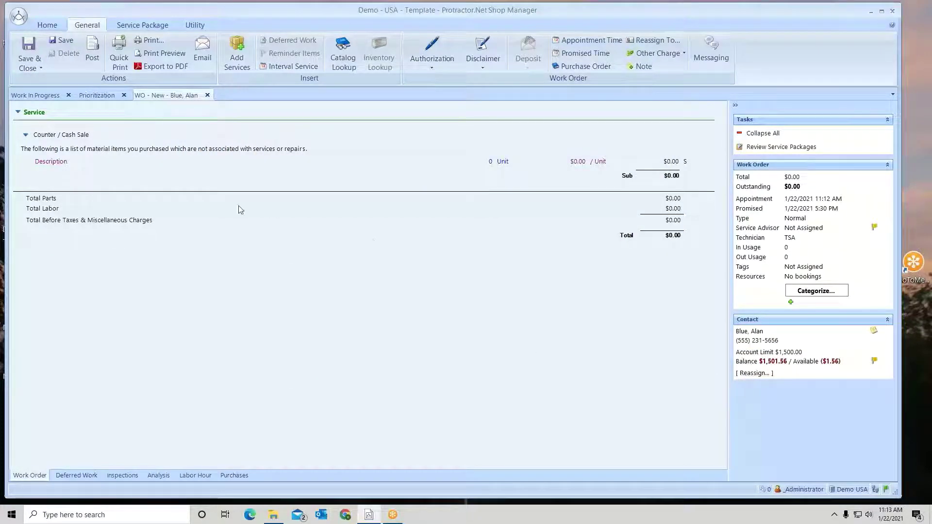
pyautogui.click(207, 96)
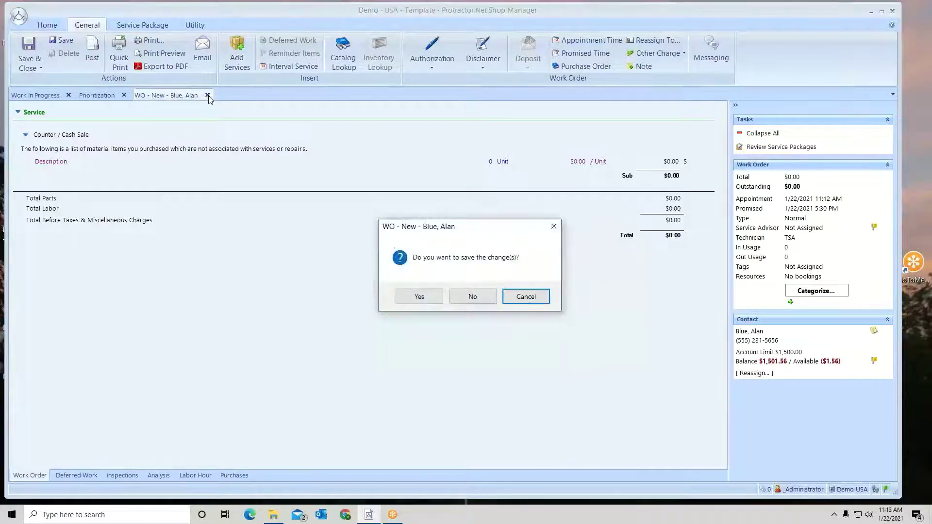
pyautogui.click(468, 298)
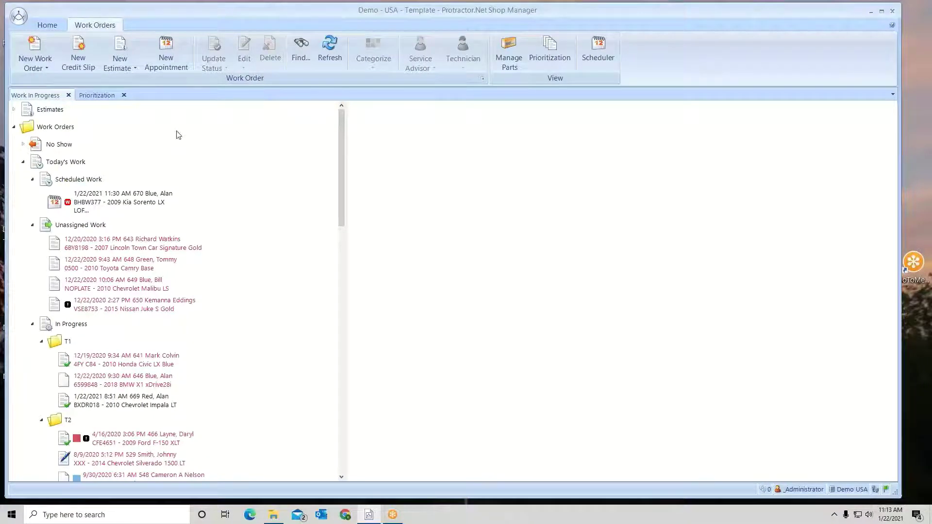
# - Check the templates offered for new estimates and open the Scheduler
pyautogui.click(130, 69)
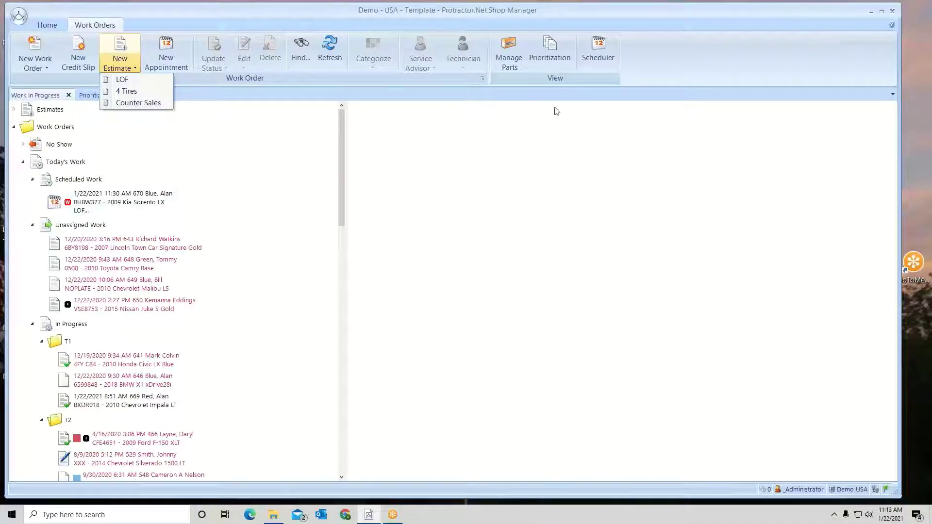
pyautogui.click(597, 55)
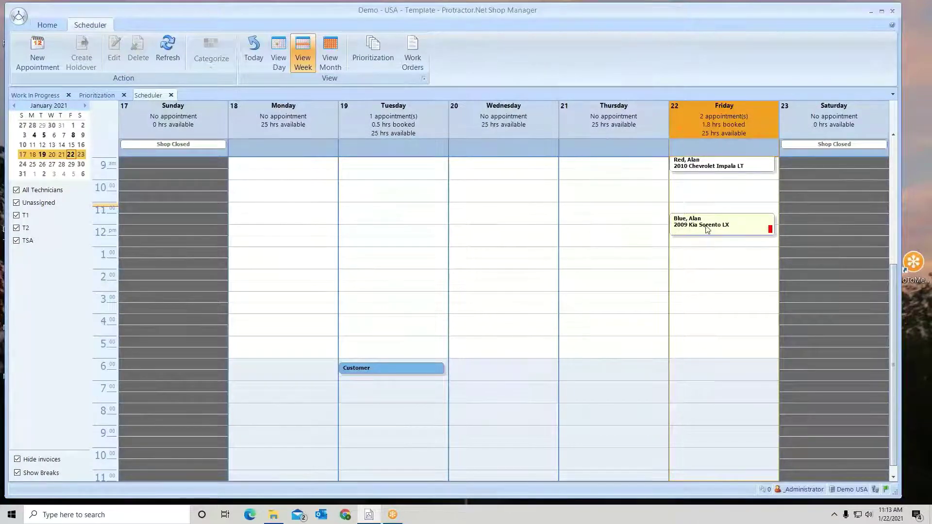
# - Convert Friday's 11:30 AM appointment for the 2009 Kia Sorento LX using the LOF work order template and proceed to its services
pyautogui.moveTo(709, 230)
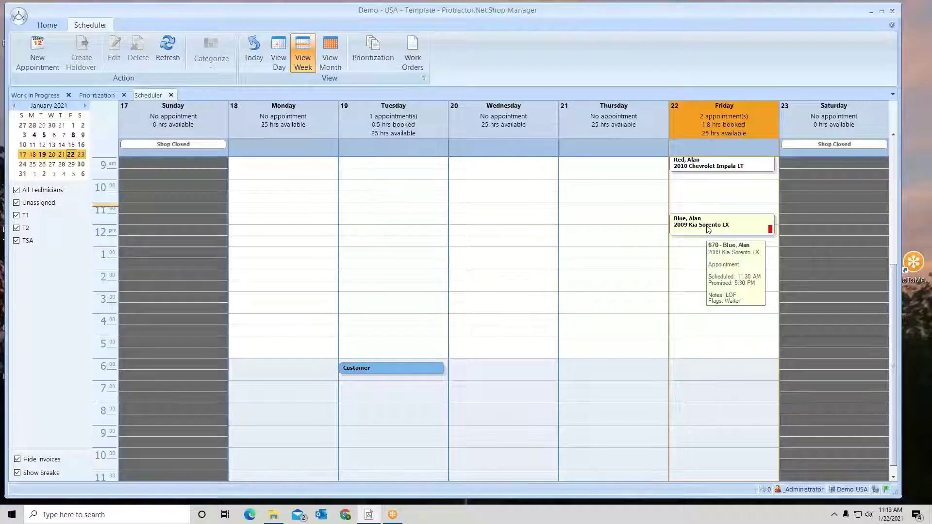
pyautogui.doubleClick(708, 229)
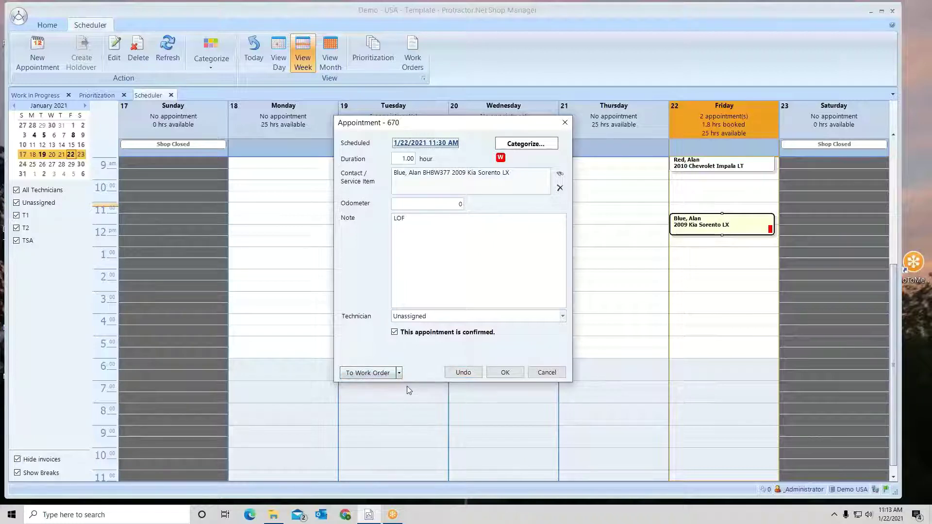
pyautogui.click(400, 373)
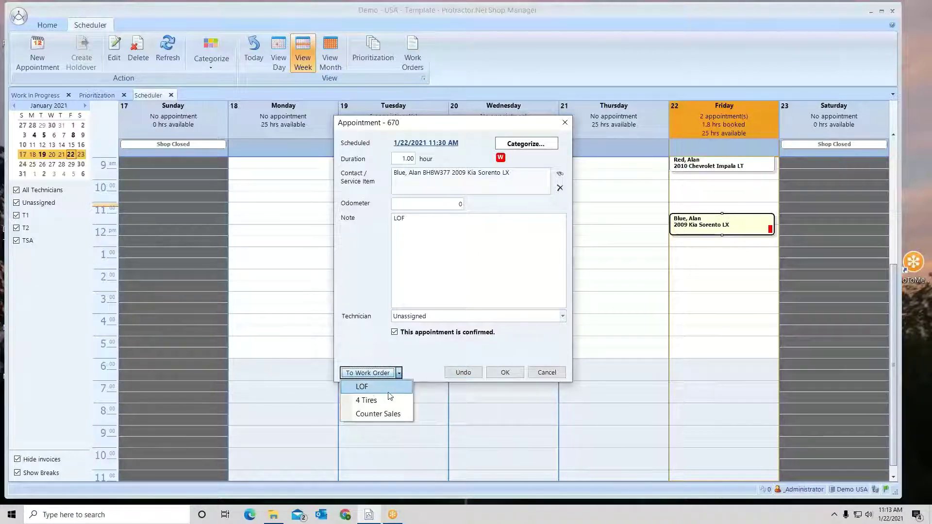
pyautogui.click(362, 389)
pyautogui.click(508, 295)
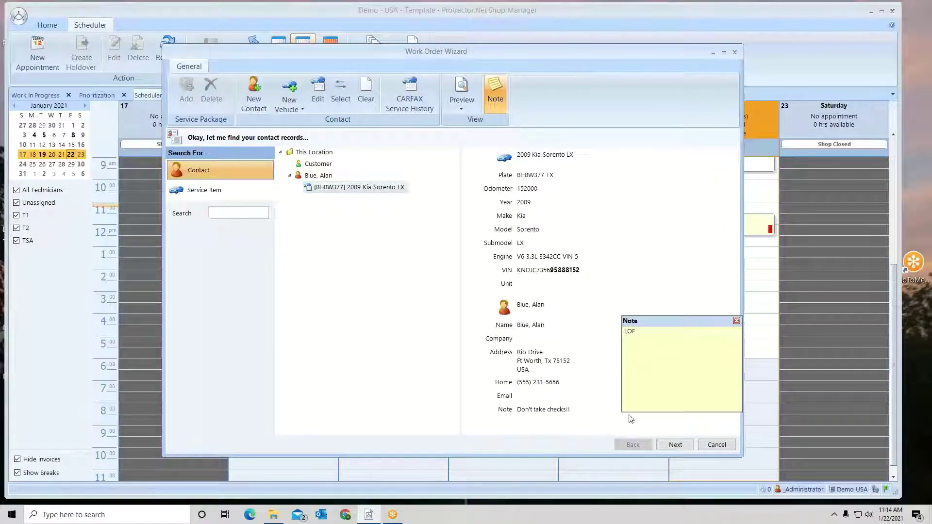
pyautogui.click(673, 446)
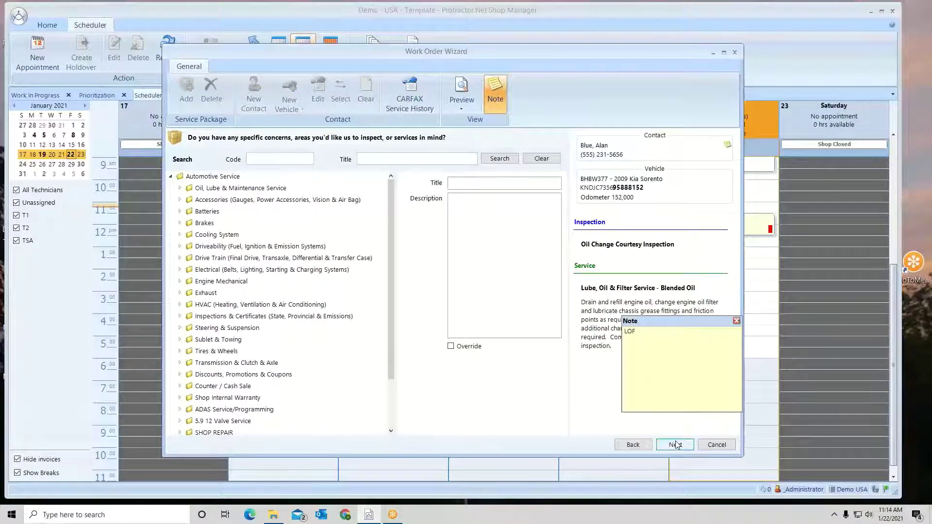
# - Cancel the LOF work order with its changes discarded, close the appointment, and return to the main module commands
pyautogui.click(718, 445)
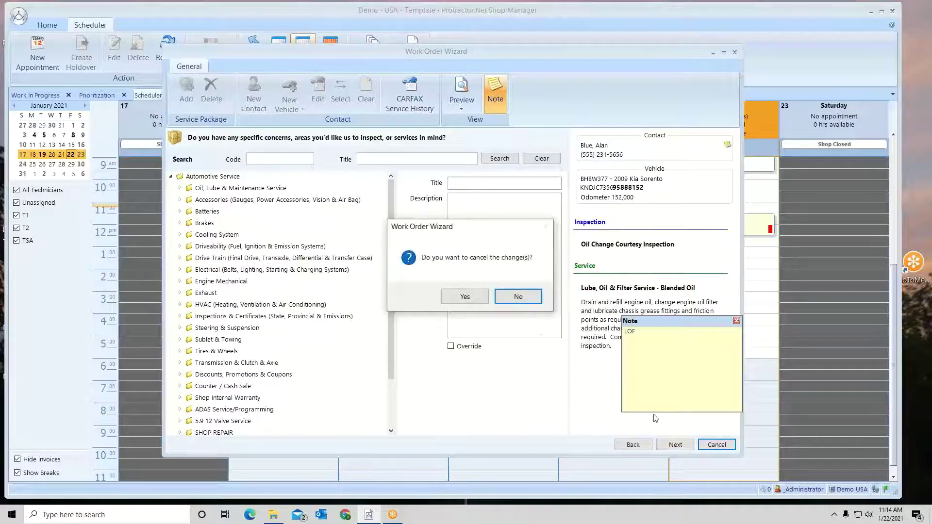
pyautogui.click(465, 297)
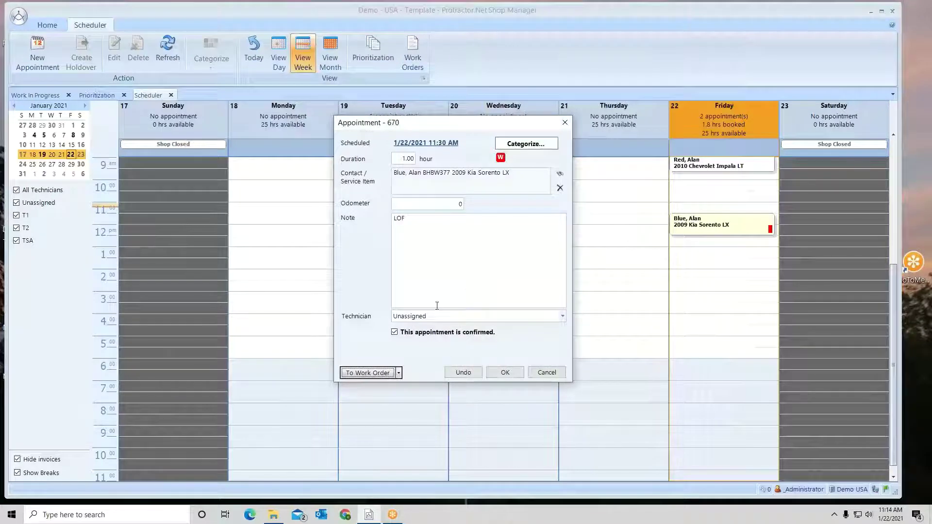
pyautogui.click(565, 123)
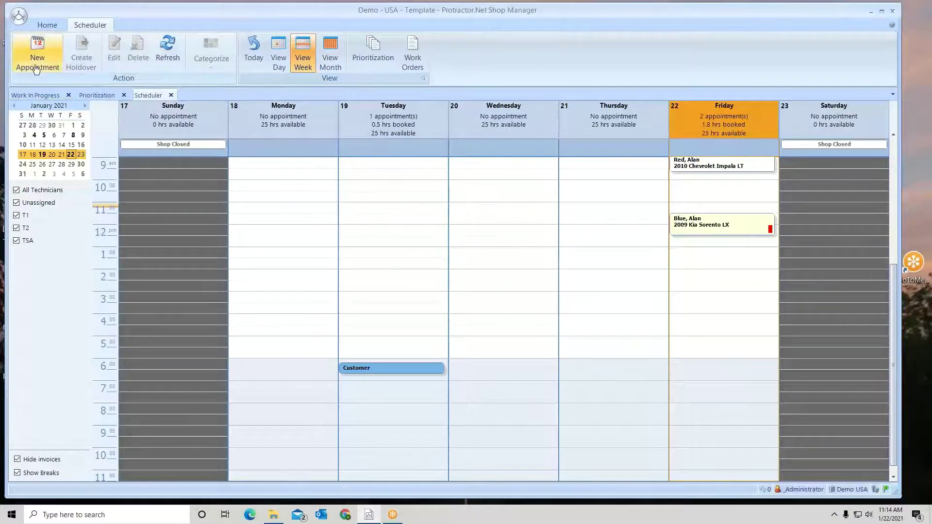
pyautogui.click(44, 25)
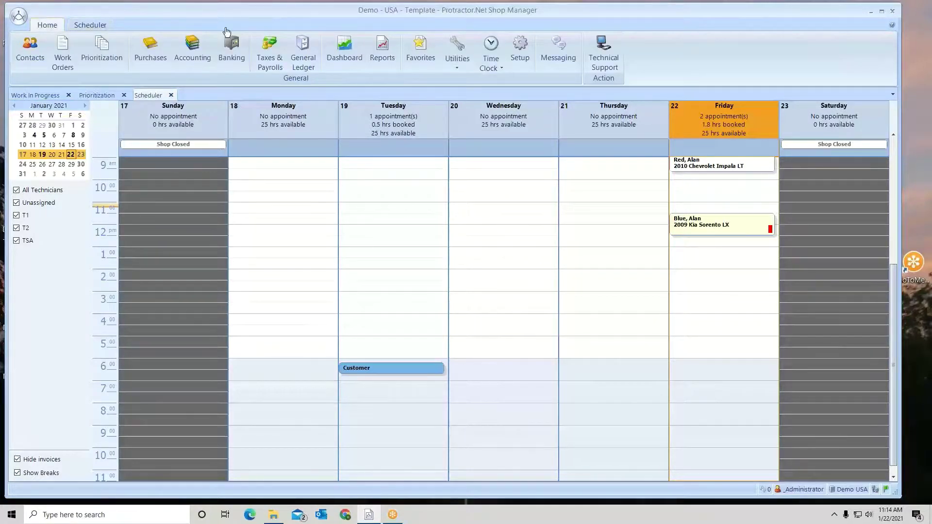